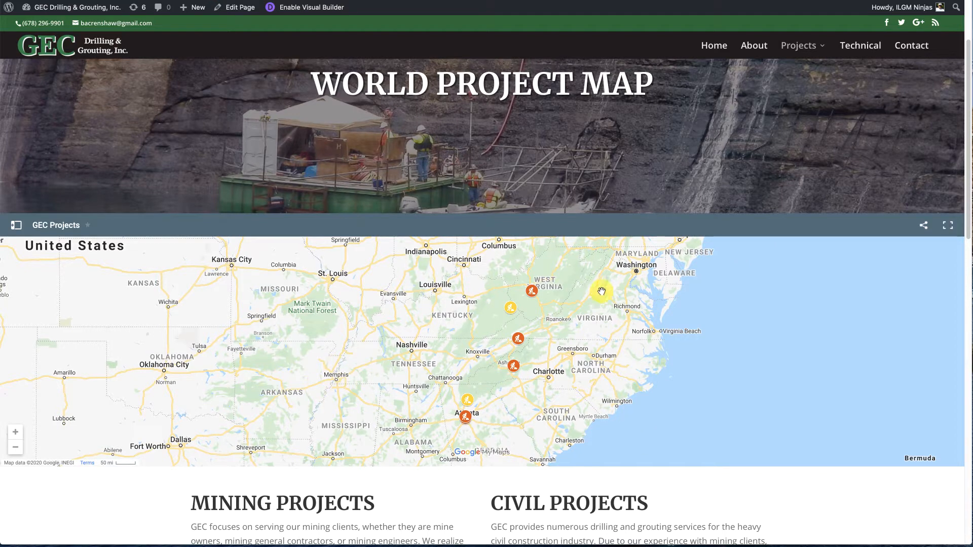
# Show the embedded map's layer list and switch the Mining layer off and back on
pyautogui.click(16, 226)
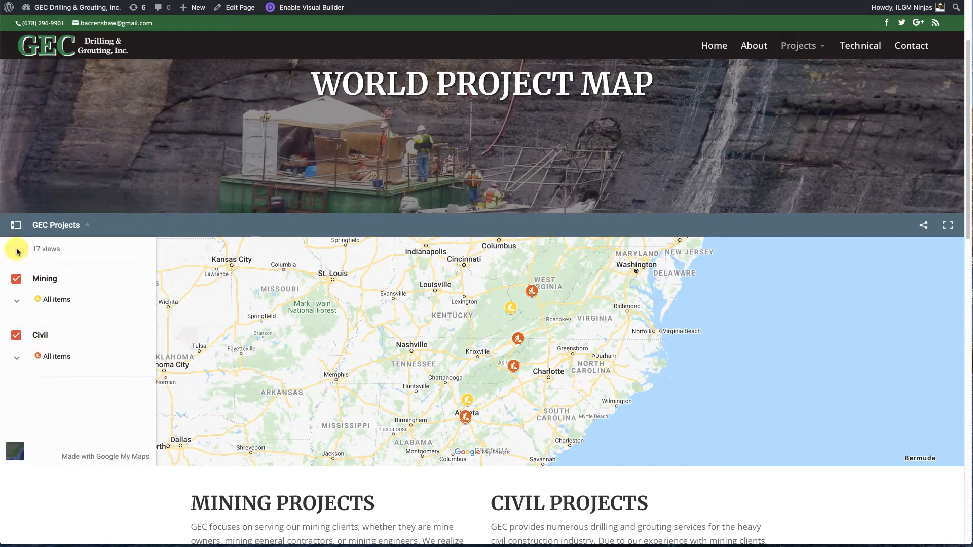
pyautogui.click(15, 226)
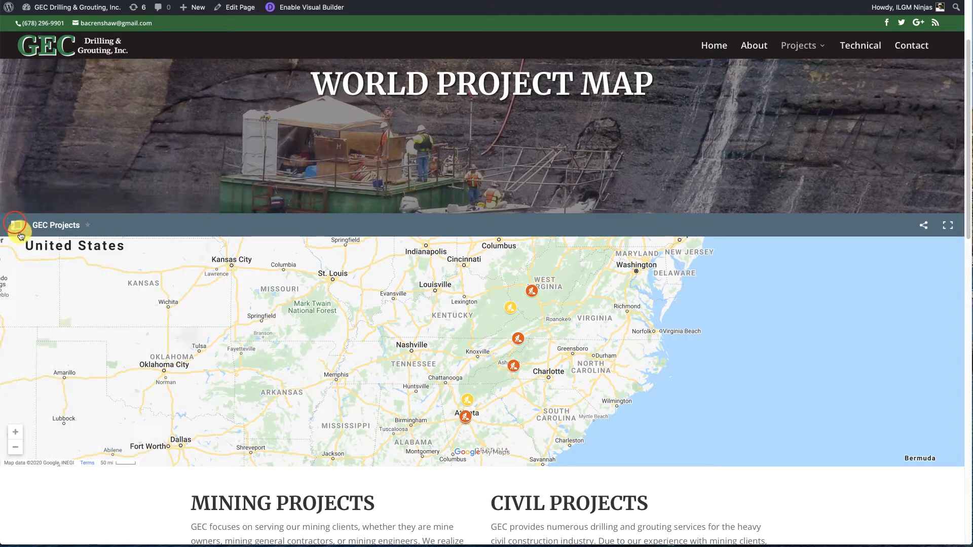
pyautogui.click(16, 226)
pyautogui.click(16, 279)
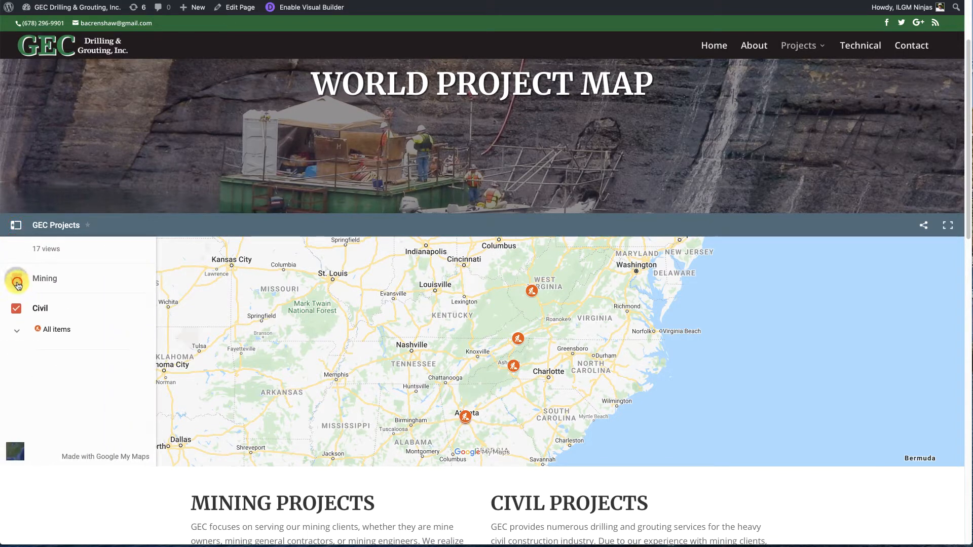
pyautogui.click(17, 282)
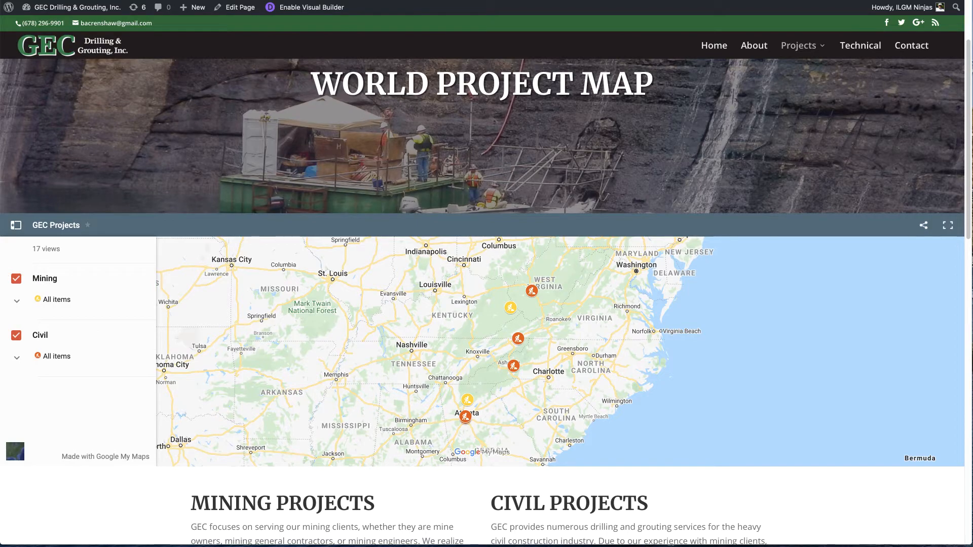
# Switch to the GEC Projects map in Google My Maps, view the Chemours Mountain Site marker, and make Civil the active layer
pyautogui.click(842, 0)
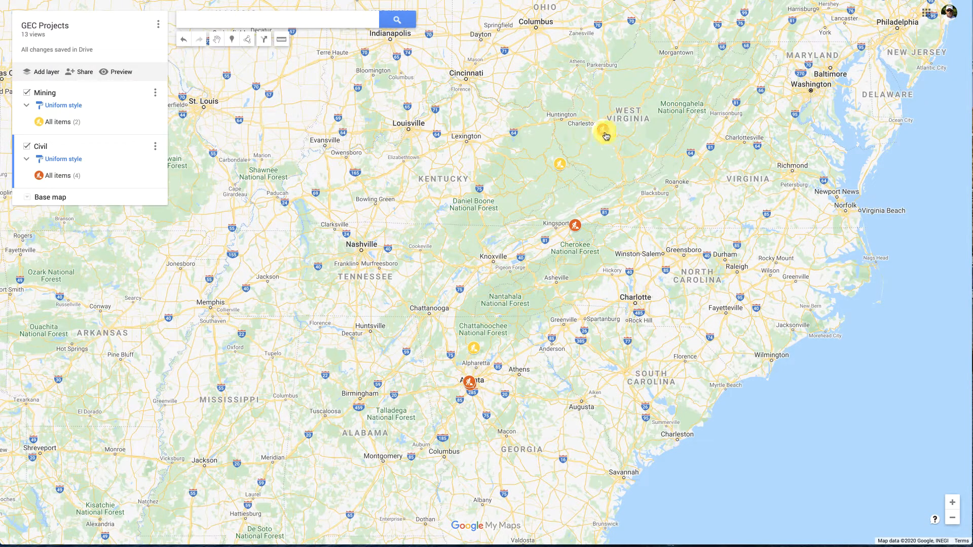
pyautogui.click(603, 132)
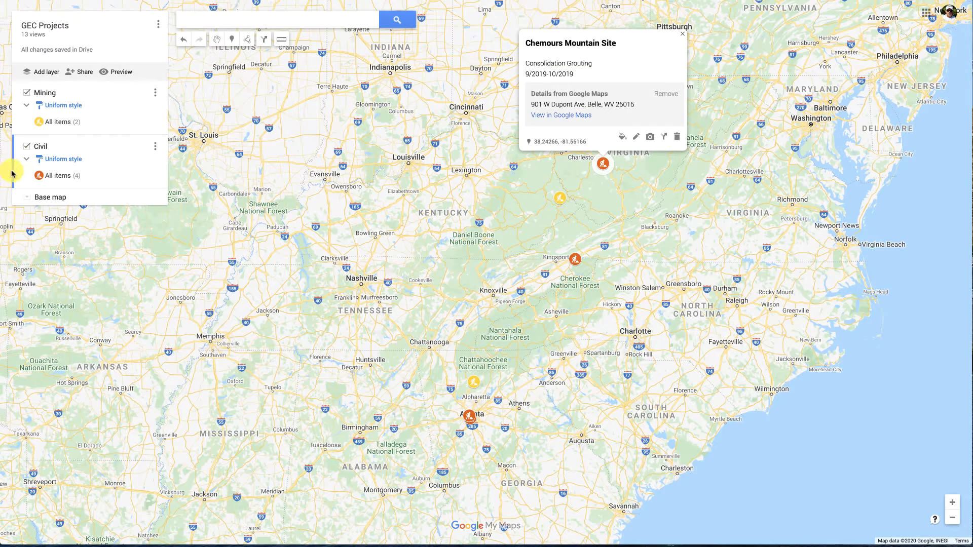
pyautogui.click(19, 114)
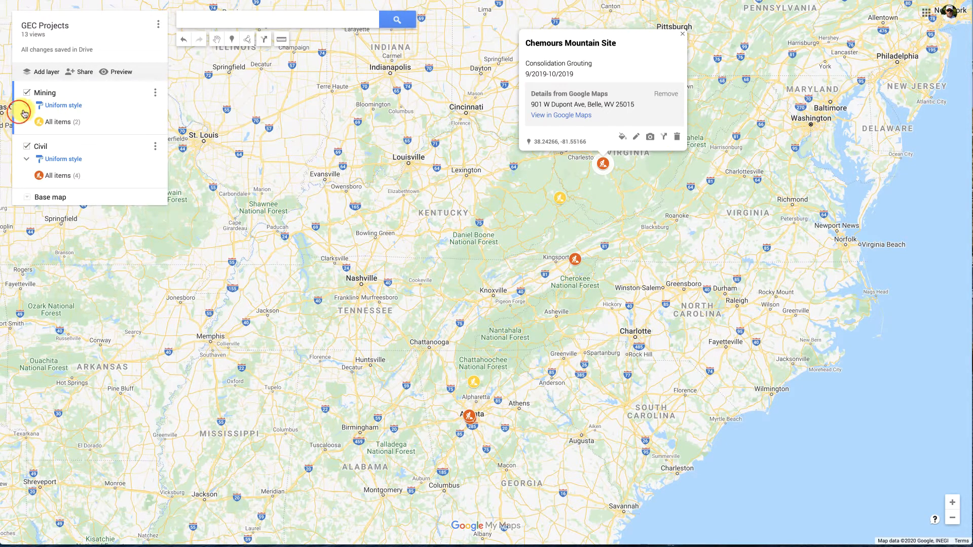
pyautogui.click(17, 157)
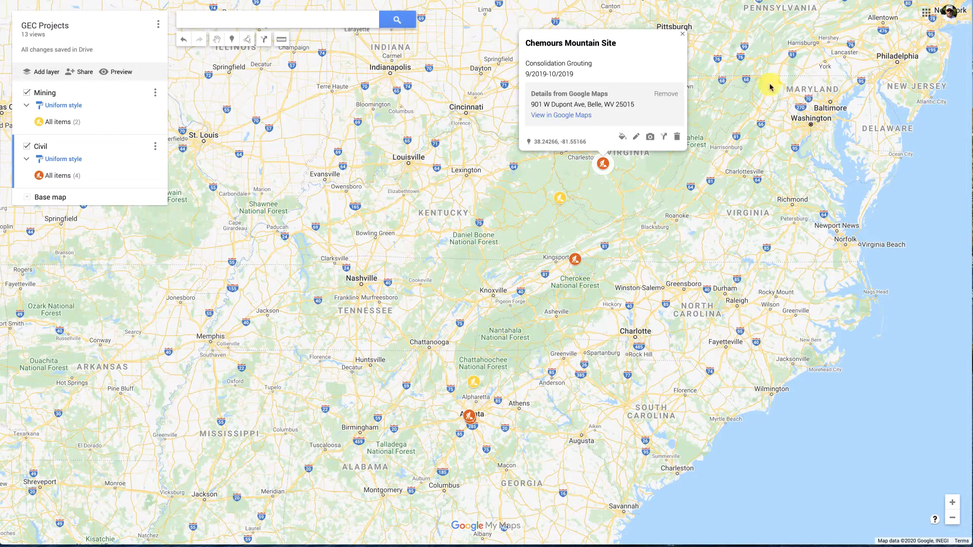
# Search the map for the project site's full street address and choose the matching suggestion
pyautogui.click(195, 19)
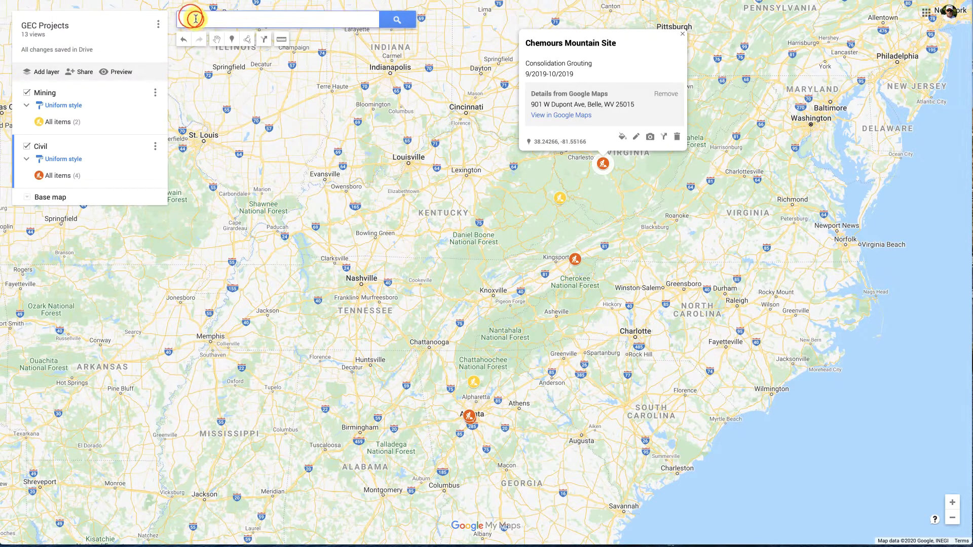
pyautogui.write('3374 North Fork Left Fork, Black Mountain, NC 28711')
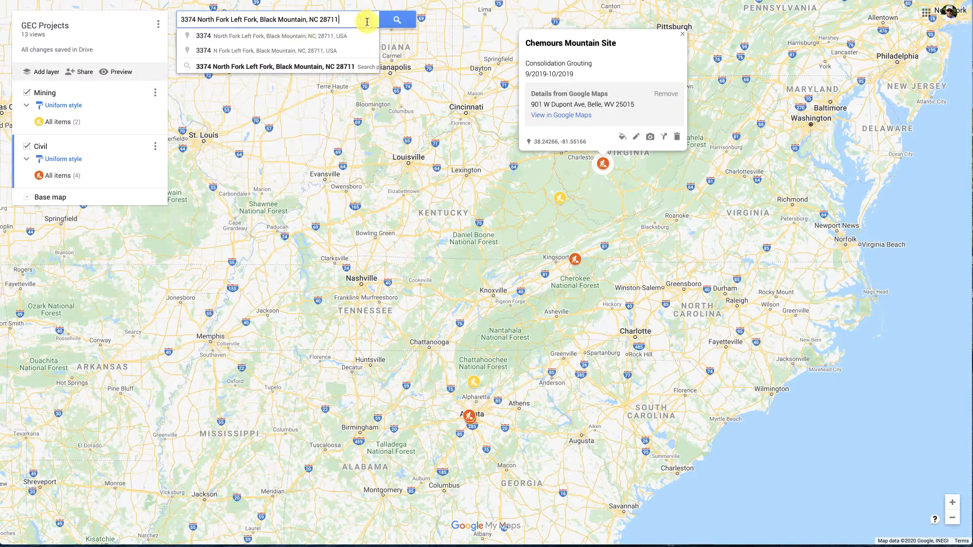
pyautogui.click(245, 39)
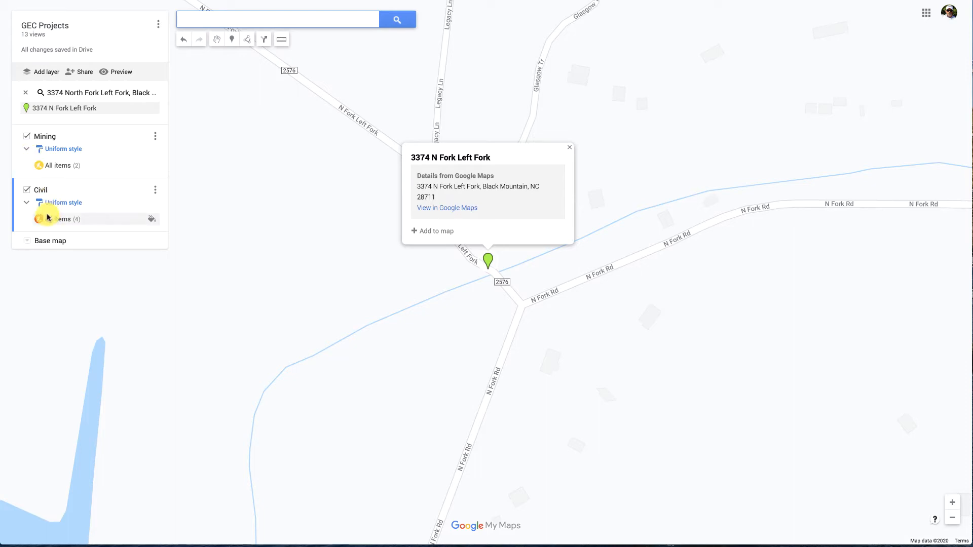
# Add the found location to the map as a marker on the Civil layer
pyautogui.click(12, 153)
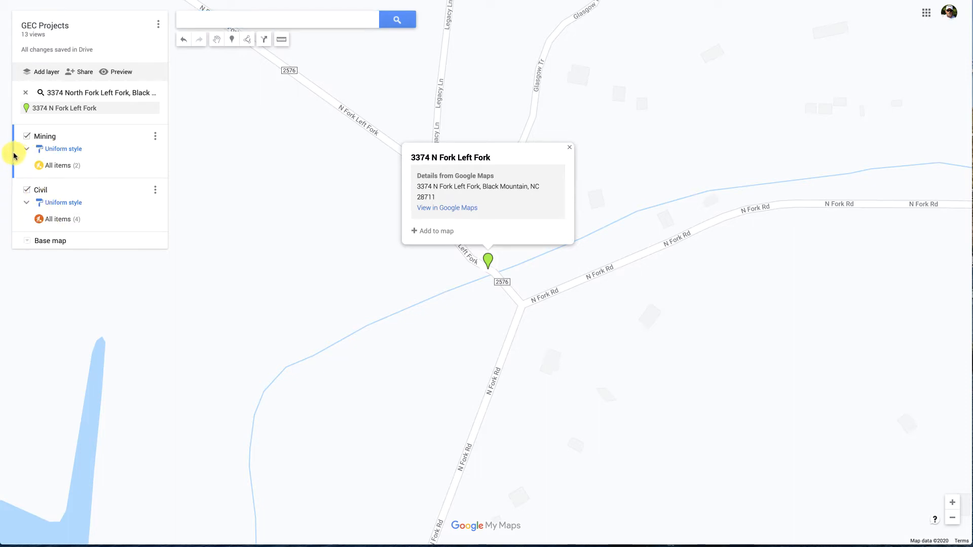
pyautogui.click(13, 208)
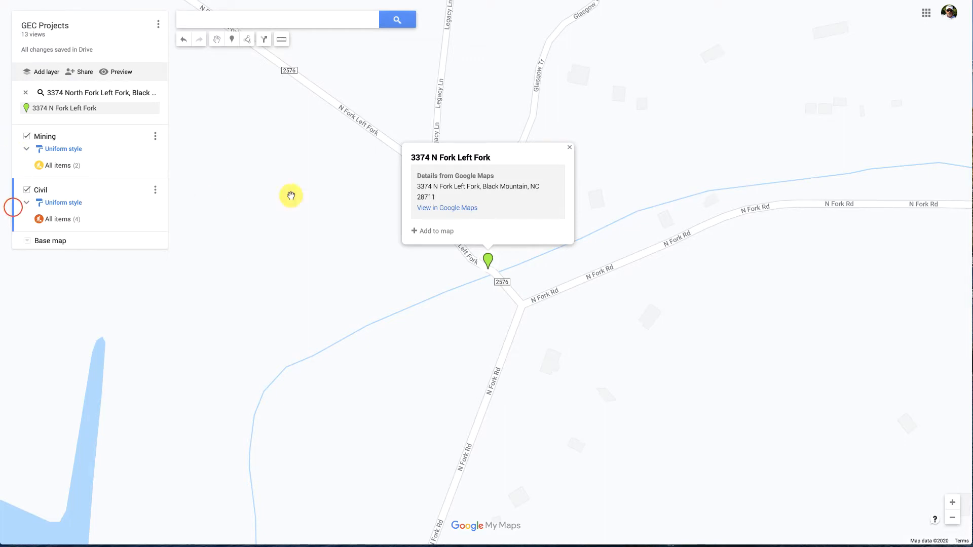
pyautogui.click(439, 233)
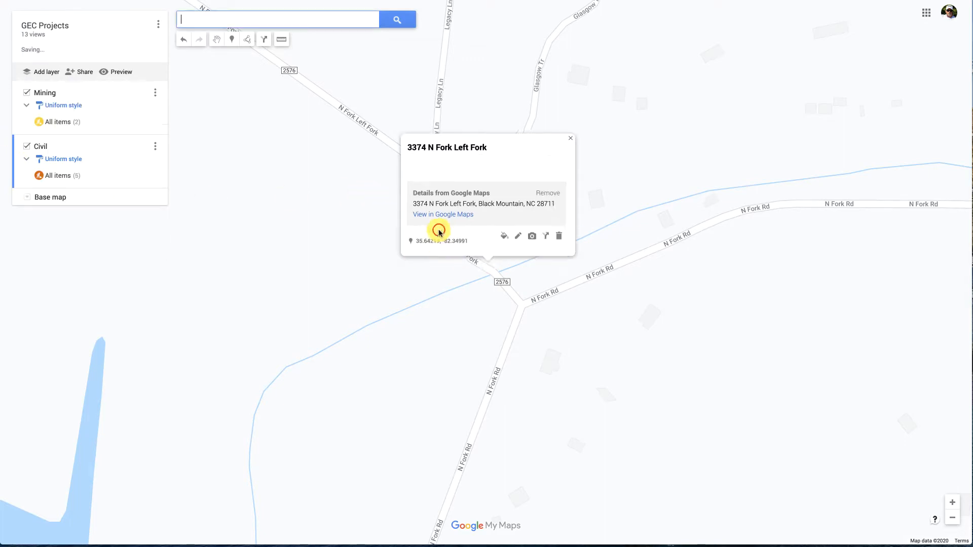
# Rename the new marker "Northfork Dam" and describe it as "Dam Foundation and Rock Anchors" with "2018-2019" on a second line
pyautogui.click(521, 243)
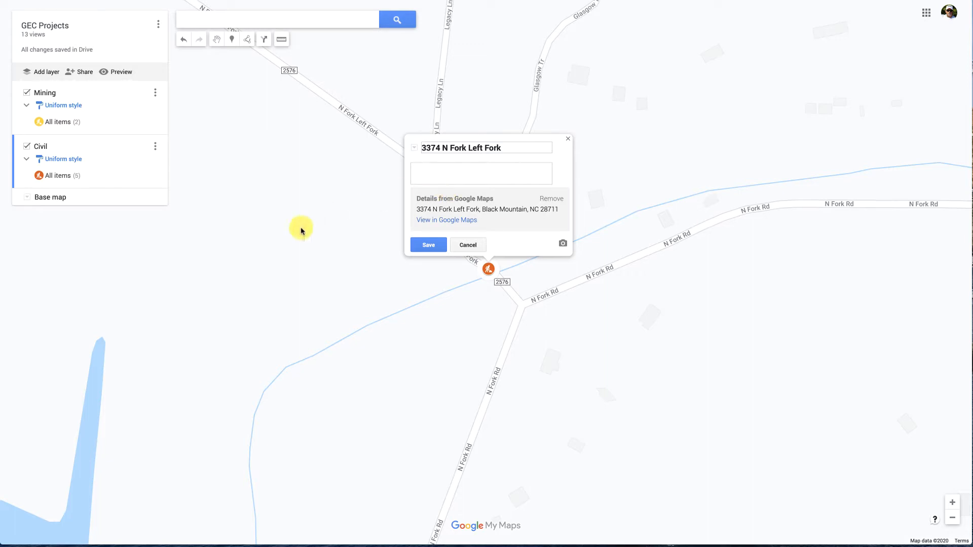
pyautogui.moveTo(517, 143); pyautogui.dragTo(426, 147)
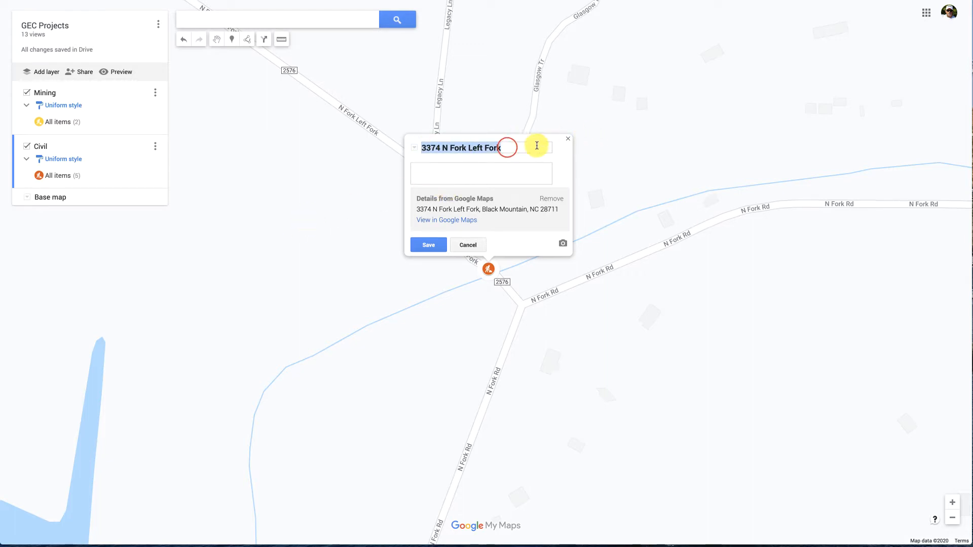
pyautogui.write('Northfork Dam')
pyautogui.click(476, 174)
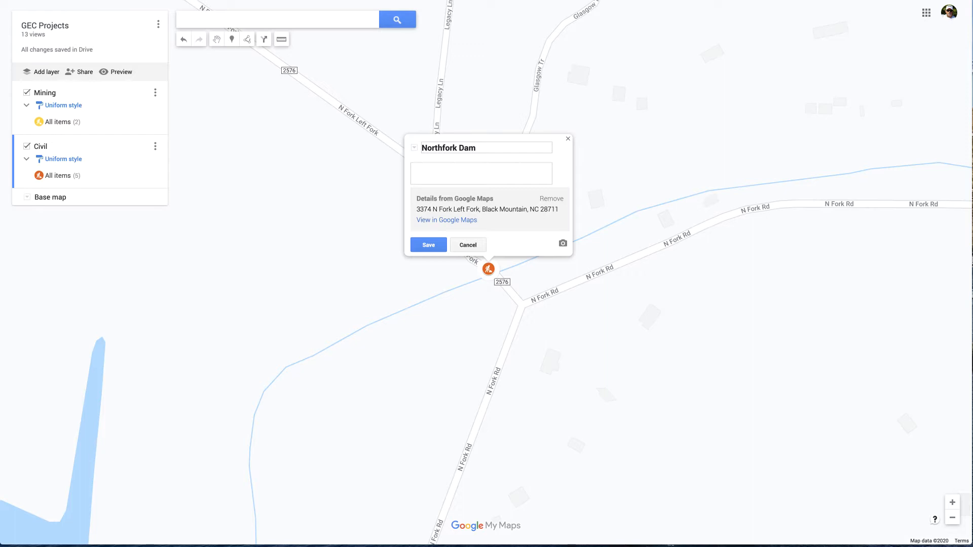
pyautogui.click(459, 169)
pyautogui.write('Dam Foundation and Rock Anchors 2018-2019')
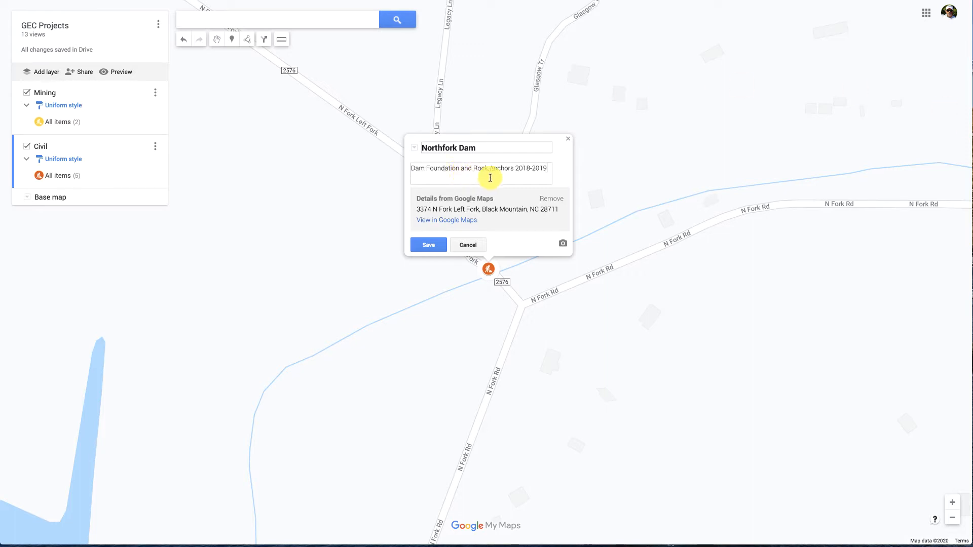
pyautogui.click(515, 168)
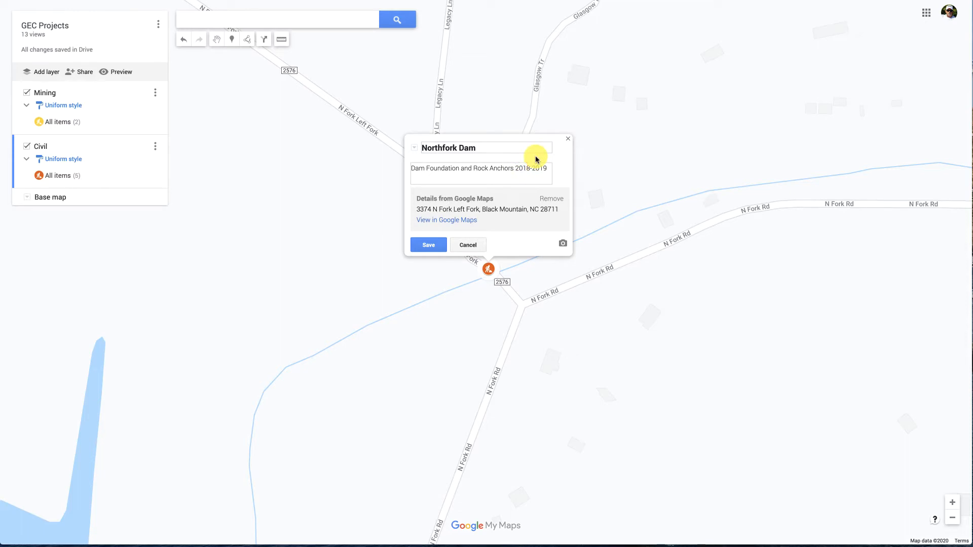
pyautogui.press('Return')
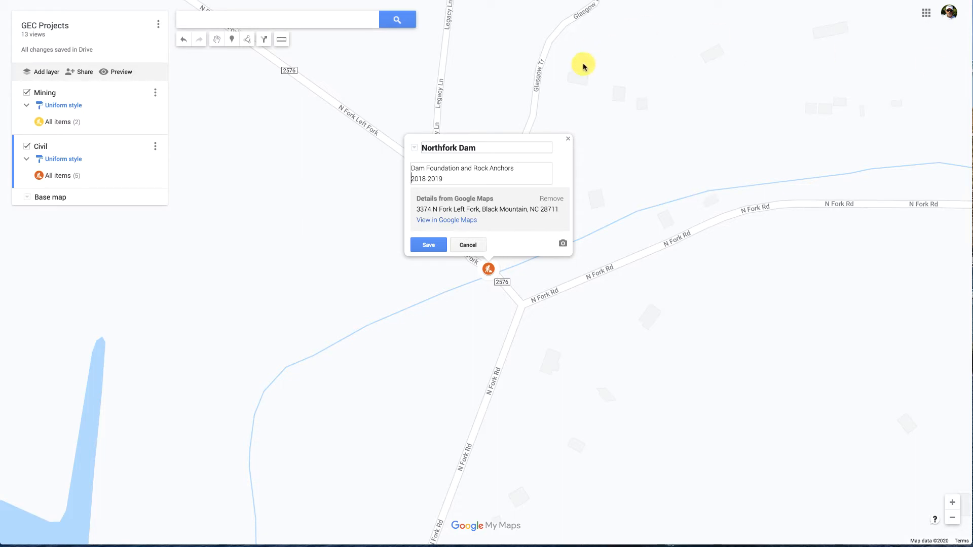
# Upload the image test.jpg to the Northfork Dam marker and save the marker
pyautogui.click(563, 245)
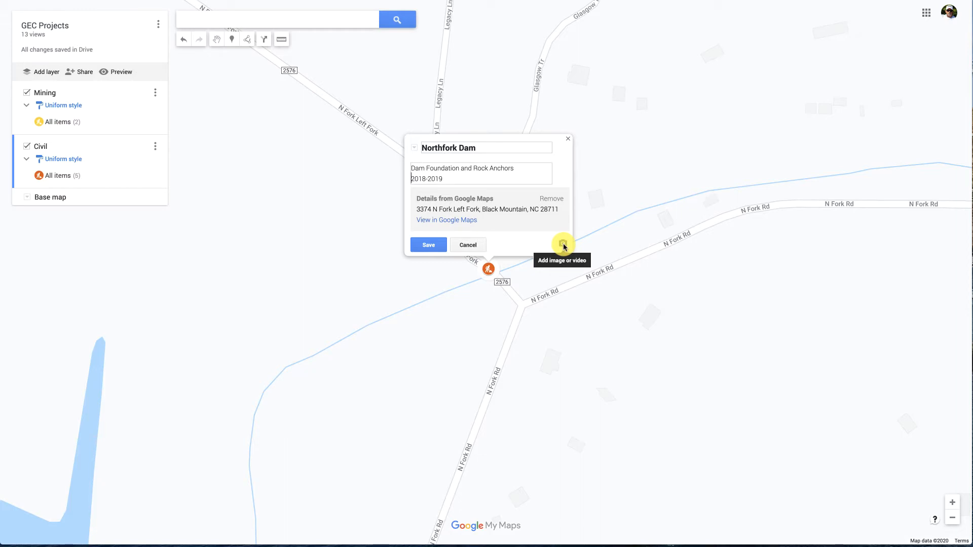
pyautogui.click(563, 245)
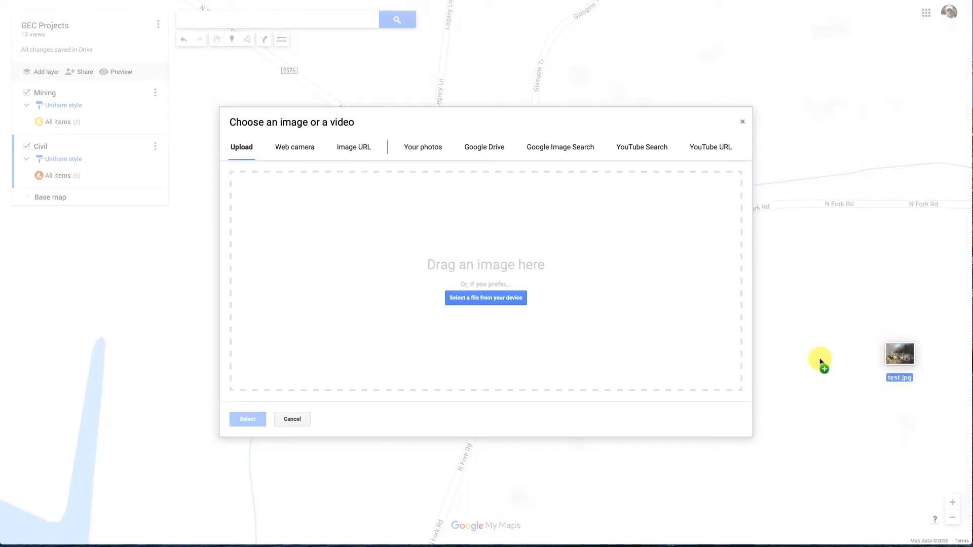
pyautogui.moveTo(820, 361); pyautogui.dragTo(417, 318)
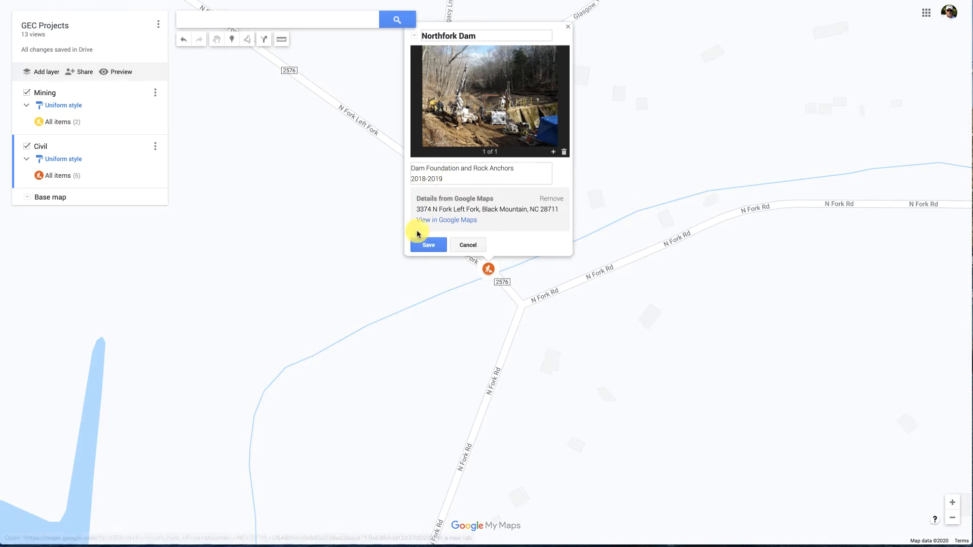
pyautogui.click(427, 245)
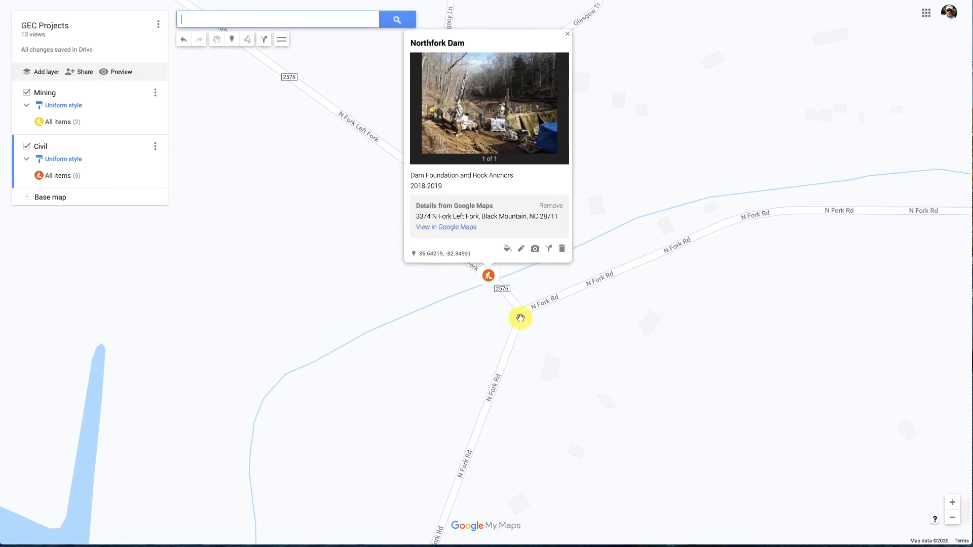
# Examine the Civil layer's item list and the Northfork Dam marker's details among all project markers on the wider map
pyautogui.click(27, 158)
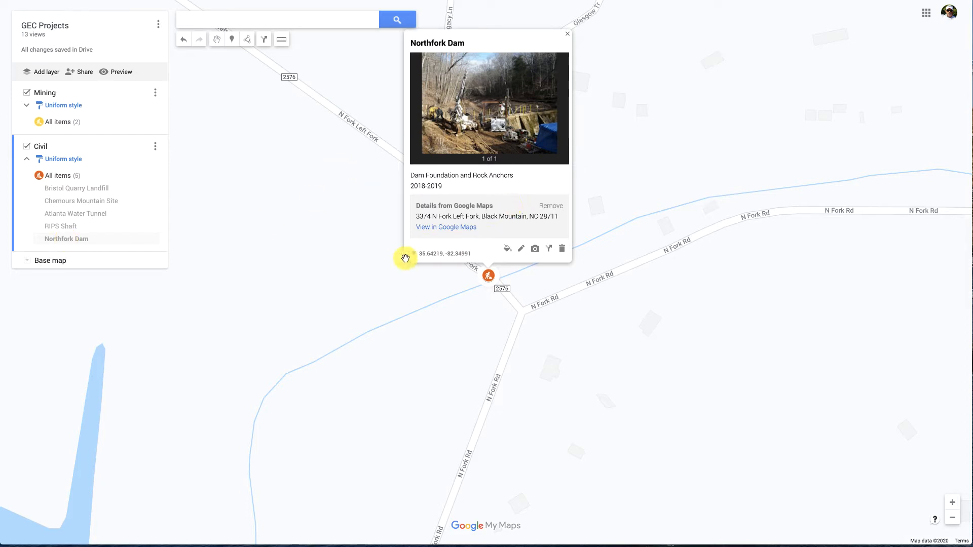
pyautogui.click(365, 256)
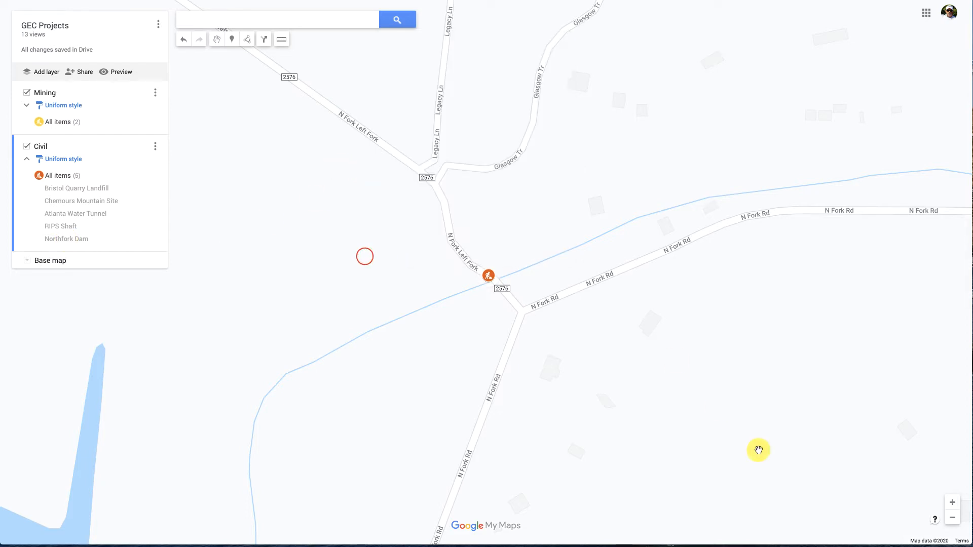
pyautogui.click(952, 518)
pyautogui.click(952, 520)
pyautogui.click(951, 520)
pyautogui.click(952, 520)
pyautogui.click(951, 519)
pyautogui.click(952, 520)
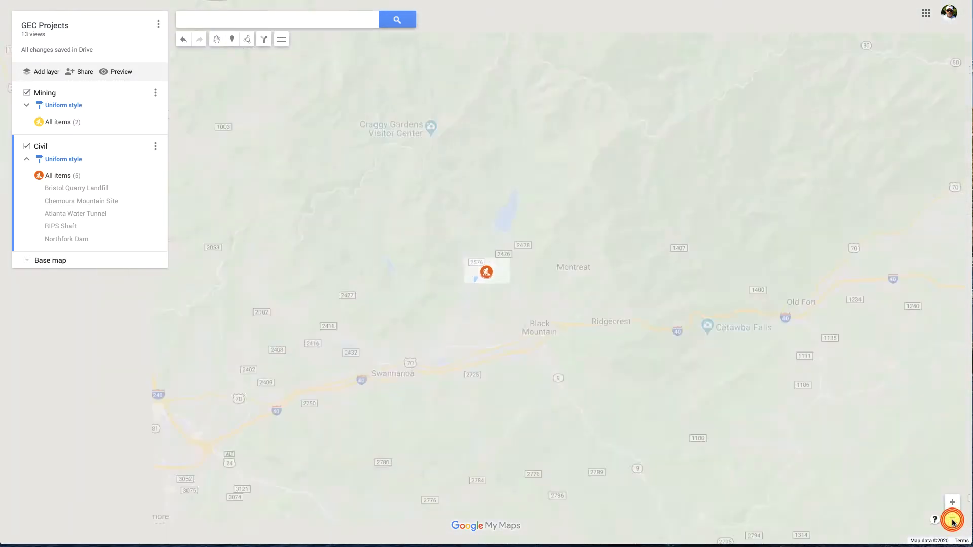
pyautogui.click(951, 519)
pyautogui.click(952, 520)
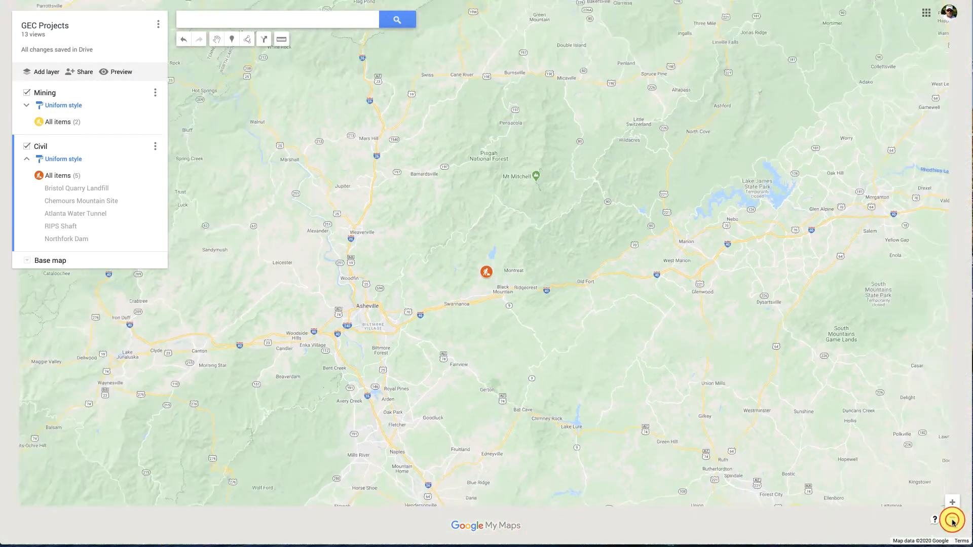
pyautogui.click(952, 520)
pyautogui.click(952, 520)
pyautogui.click(952, 520)
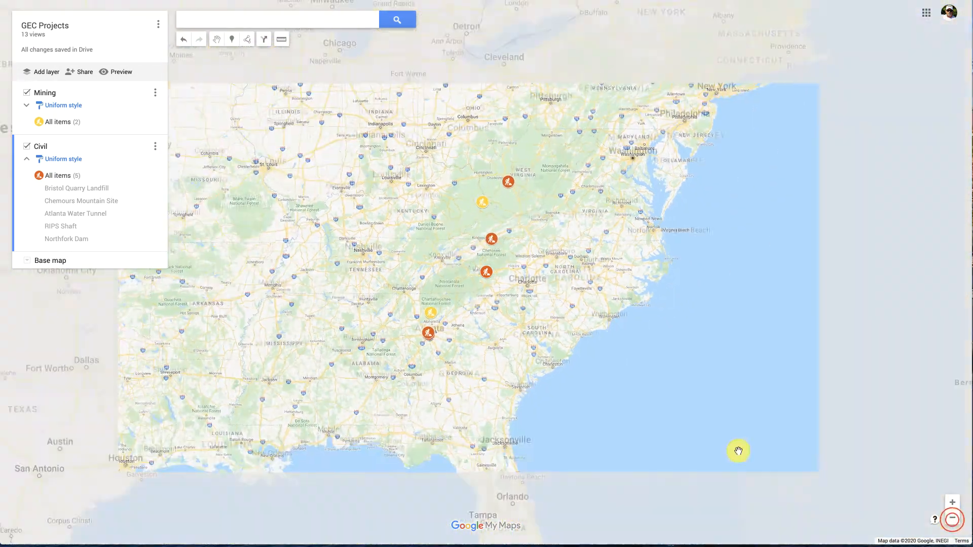
pyautogui.click(486, 272)
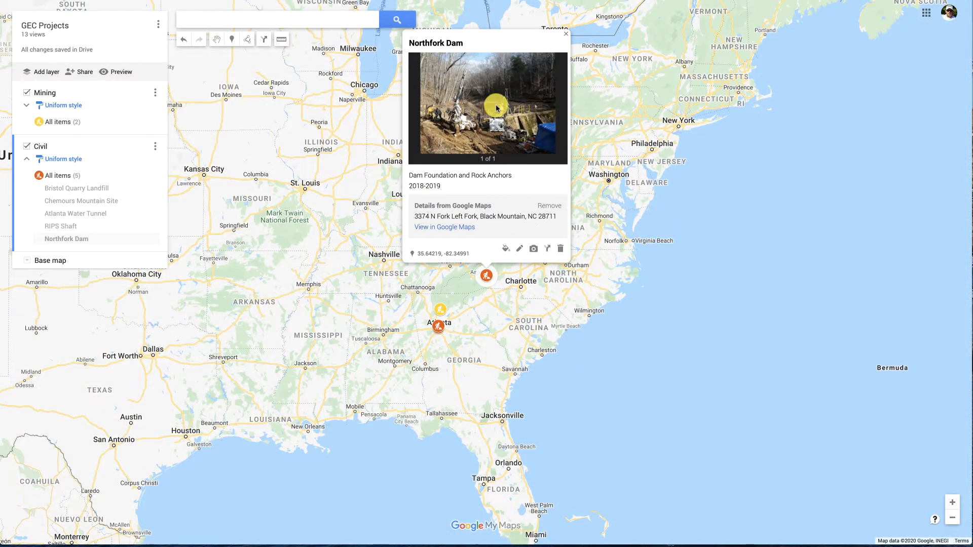
pyautogui.click(677, 317)
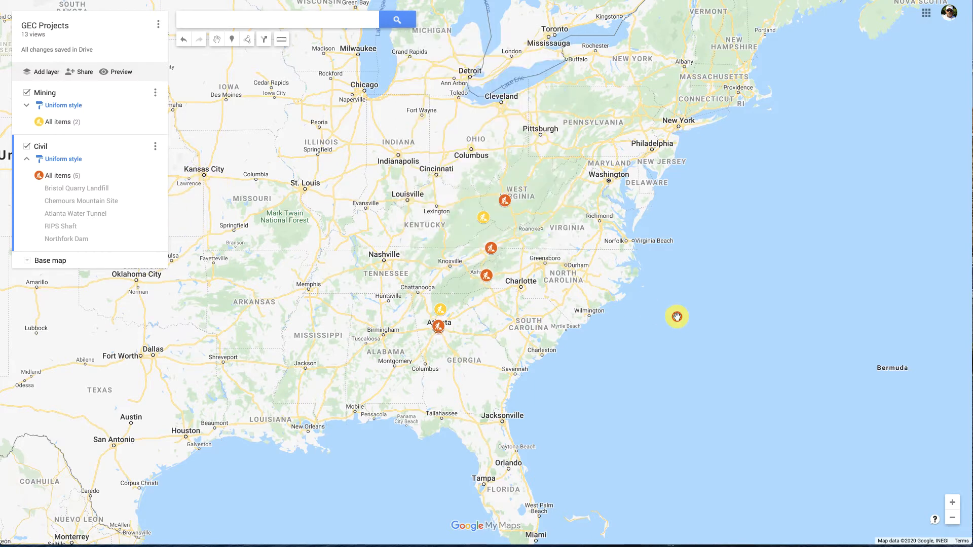
# Open the Northfork Dam marker for editing, save it without edits, and collapse the Civil layer's item list
pyautogui.click(486, 278)
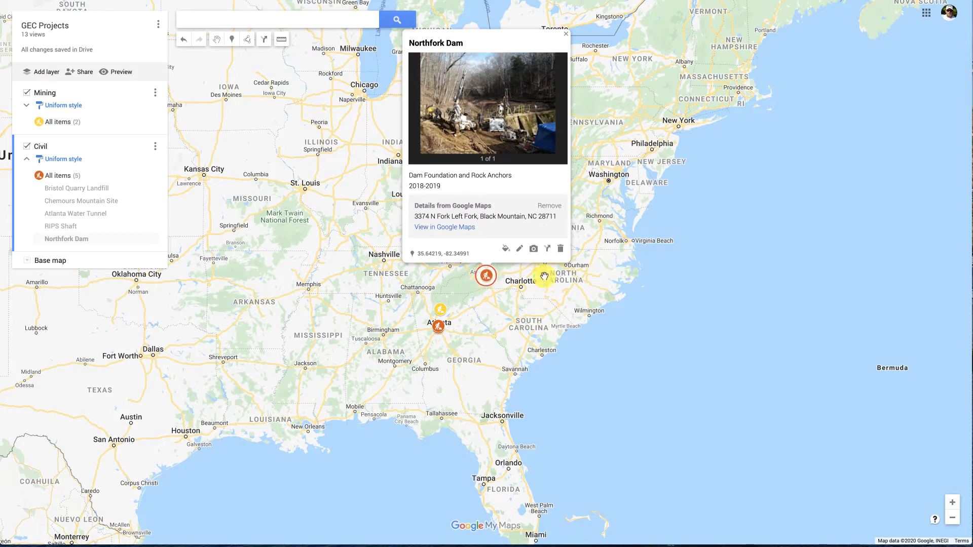
pyautogui.click(518, 248)
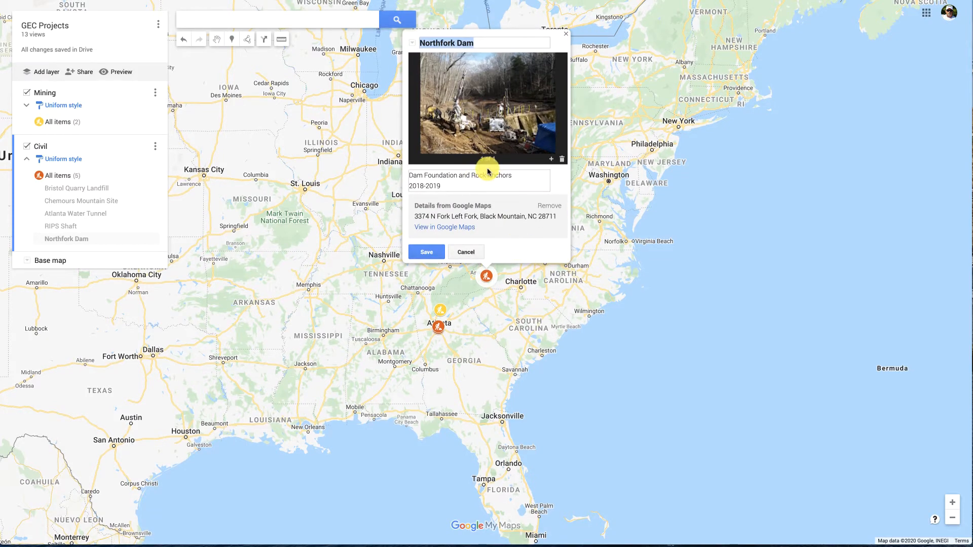
pyautogui.click(424, 251)
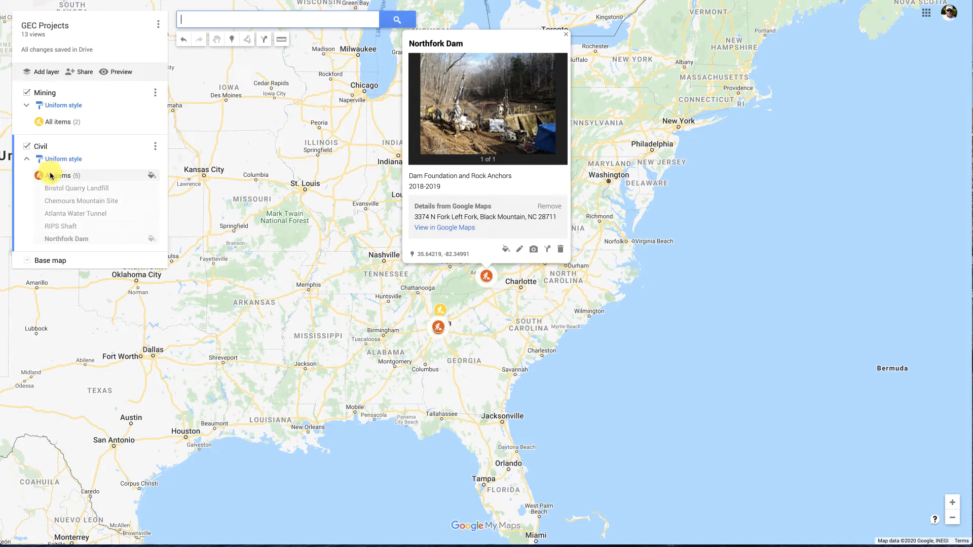
pyautogui.click(26, 158)
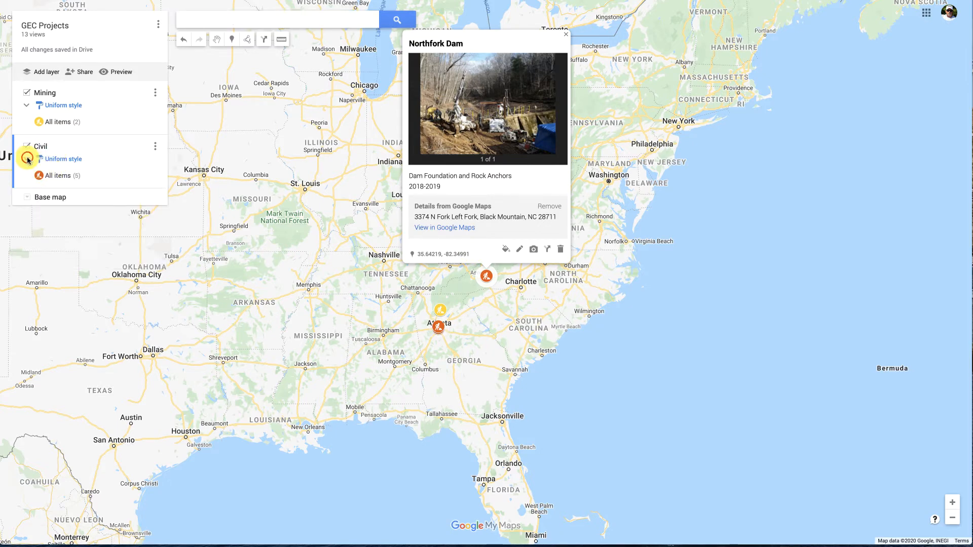
# Change the marker colour of all items in the Mining layer to purple
pyautogui.click(153, 175)
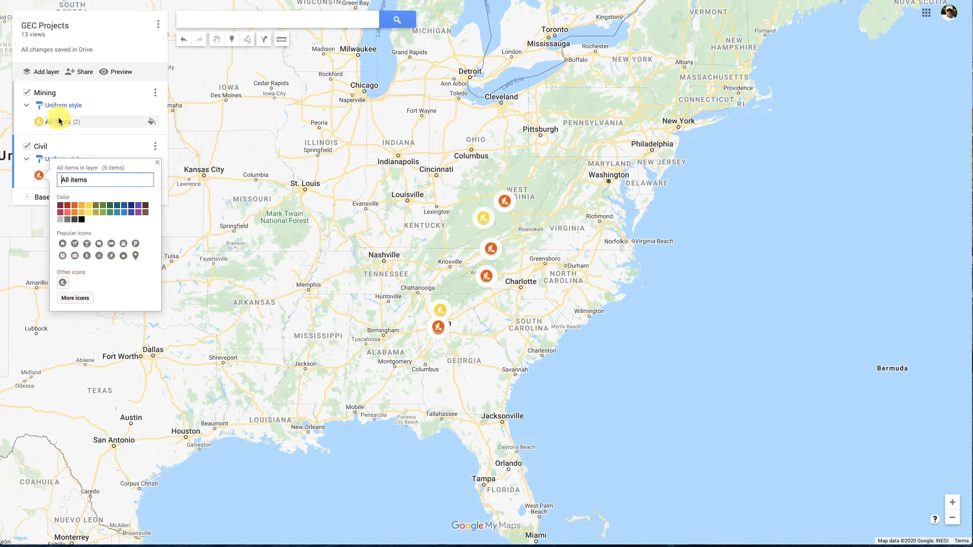
pyautogui.click(86, 121)
pyautogui.click(151, 122)
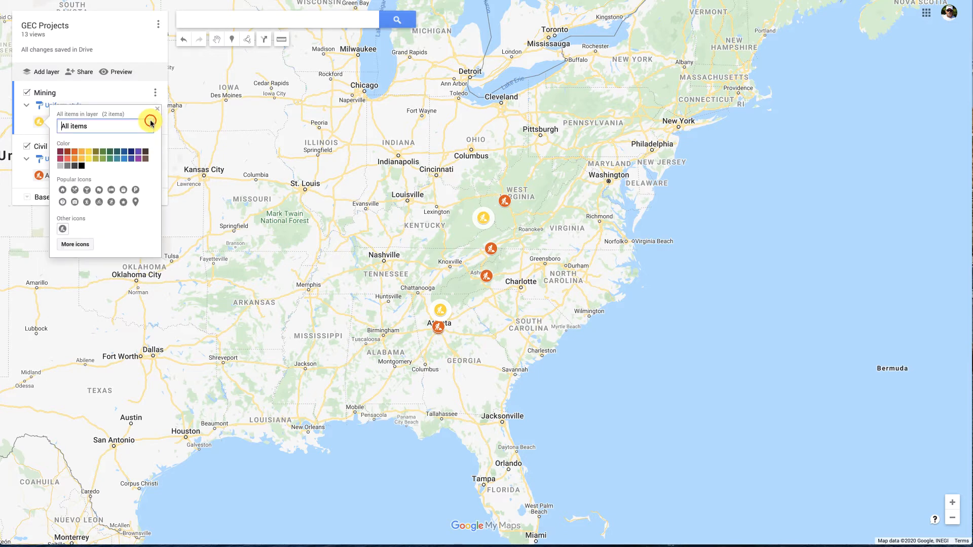
pyautogui.click(139, 159)
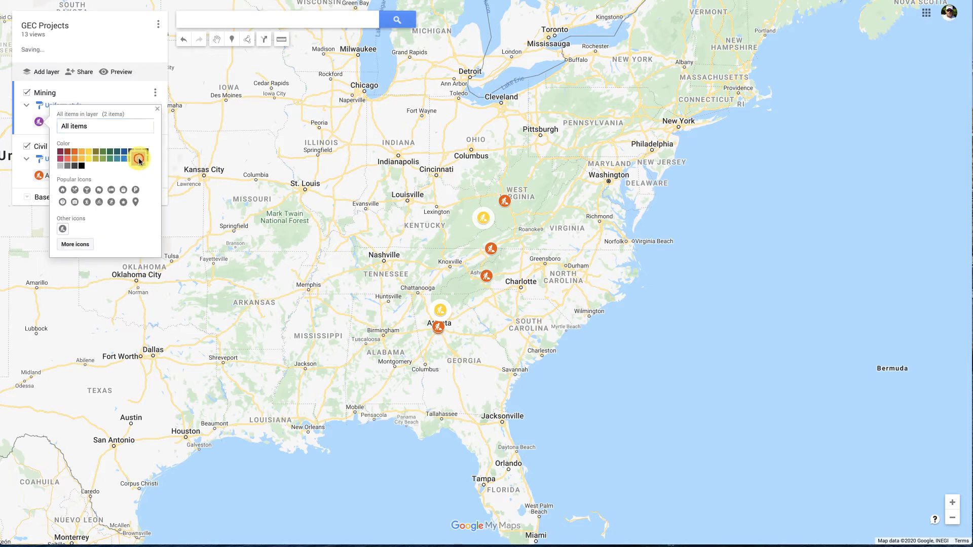
# Browse the gallery of additional icons for the Mining layer's markers, keep the existing icon and close the style settings
pyautogui.click(75, 244)
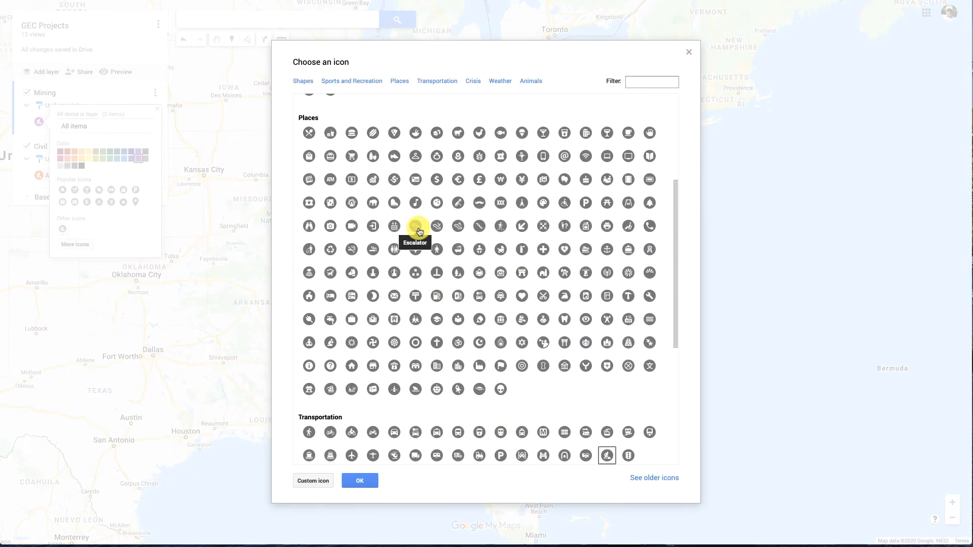
pyautogui.scroll(-3, 418, 231)
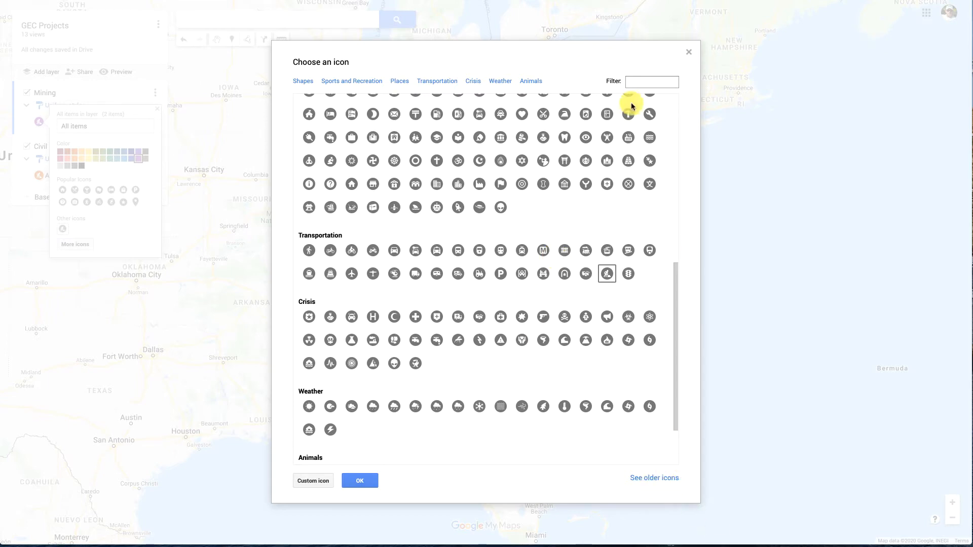
pyautogui.click(686, 51)
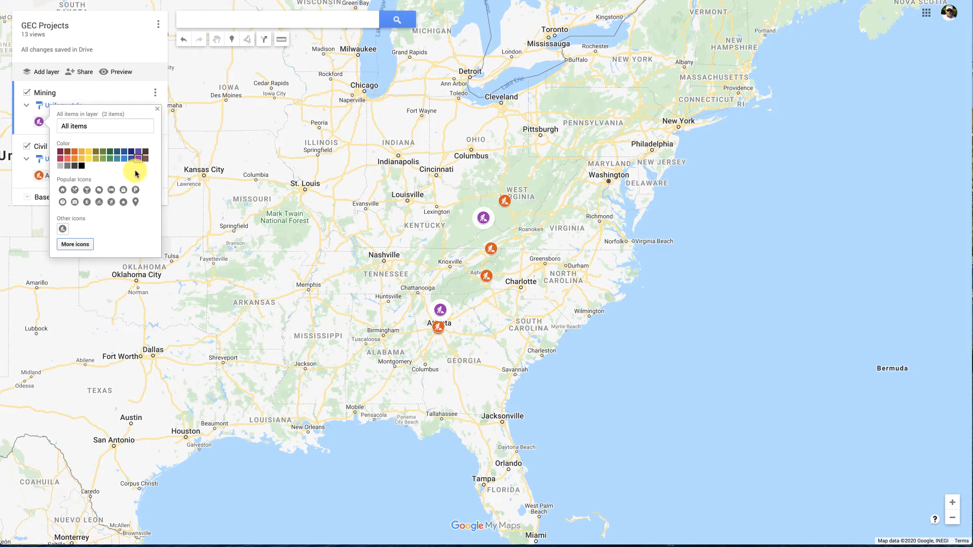
pyautogui.click(156, 107)
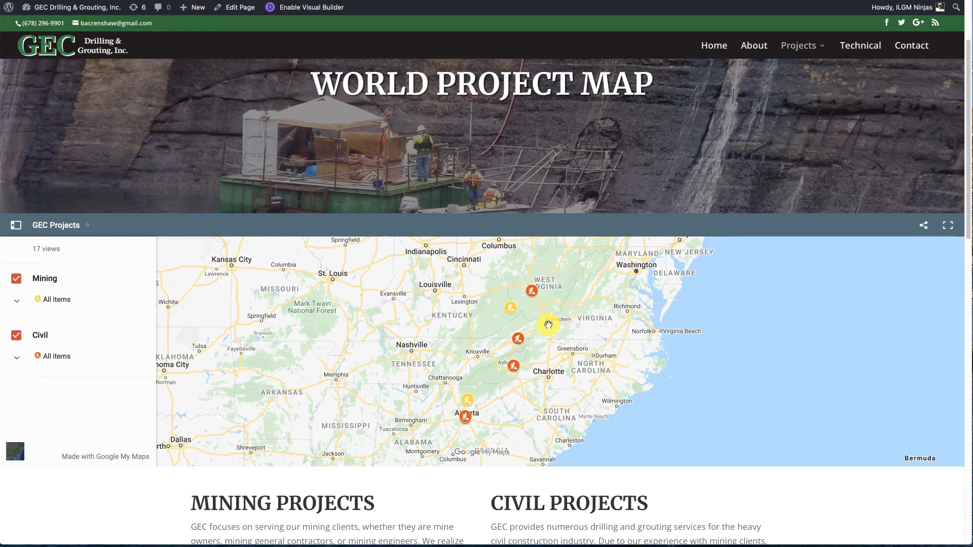
# Hide the layer list on the website's embedded project map to examine its full view, and return to the map editor
pyautogui.click(15, 225)
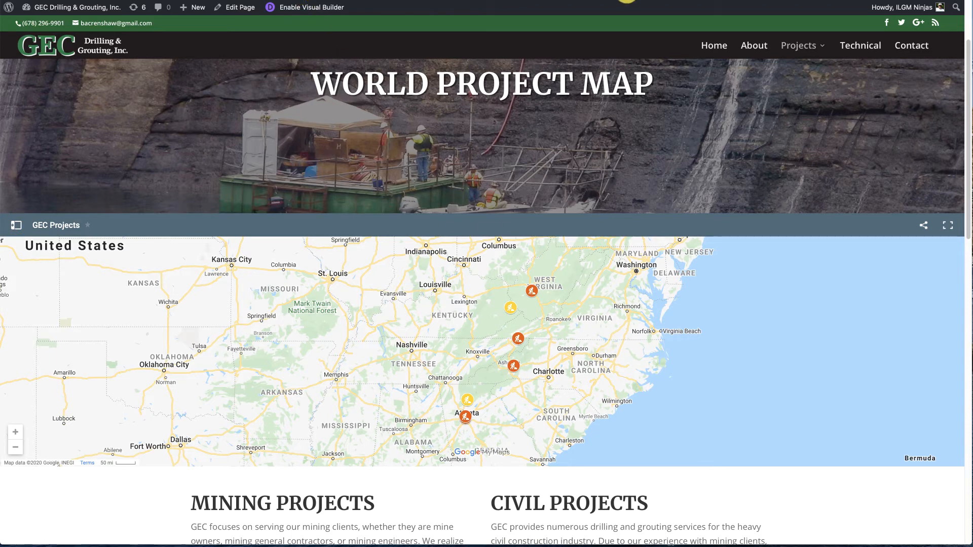
pyautogui.click(845, 0)
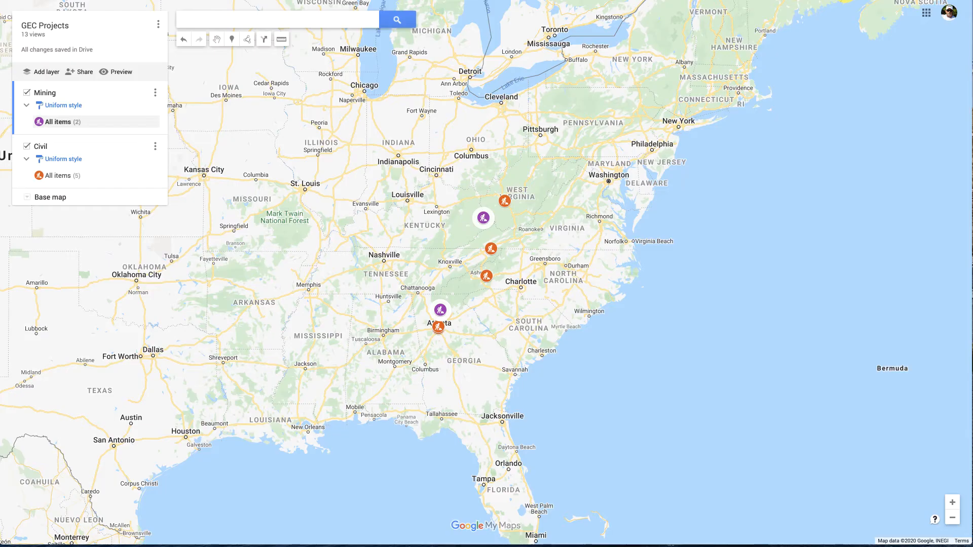
# Frame the eastern United States, save it as the map's default view, and reload the website's World Project Map page
pyautogui.scroll(1, 512, 256)
pyautogui.scroll(-1, 513, 256)
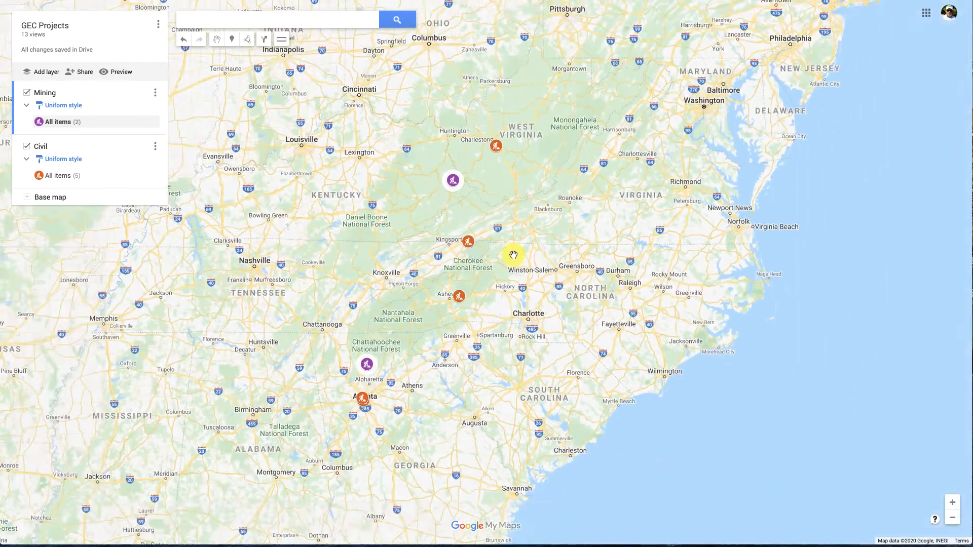
pyautogui.click(952, 518)
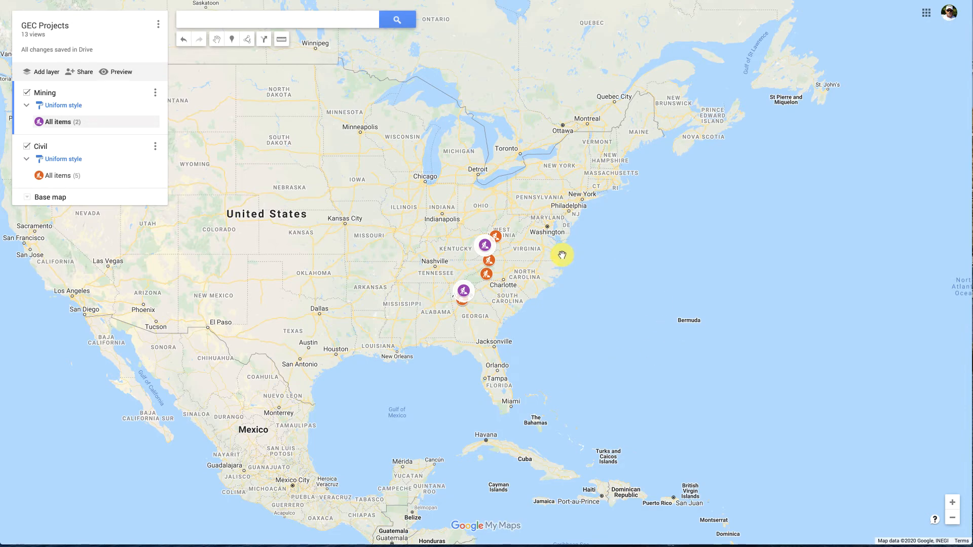
pyautogui.click(952, 502)
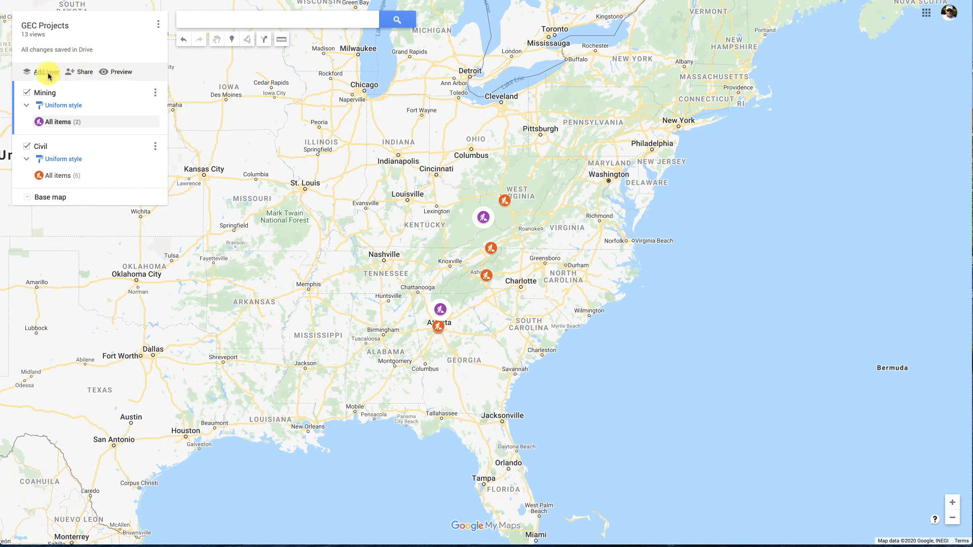
pyautogui.click(159, 23)
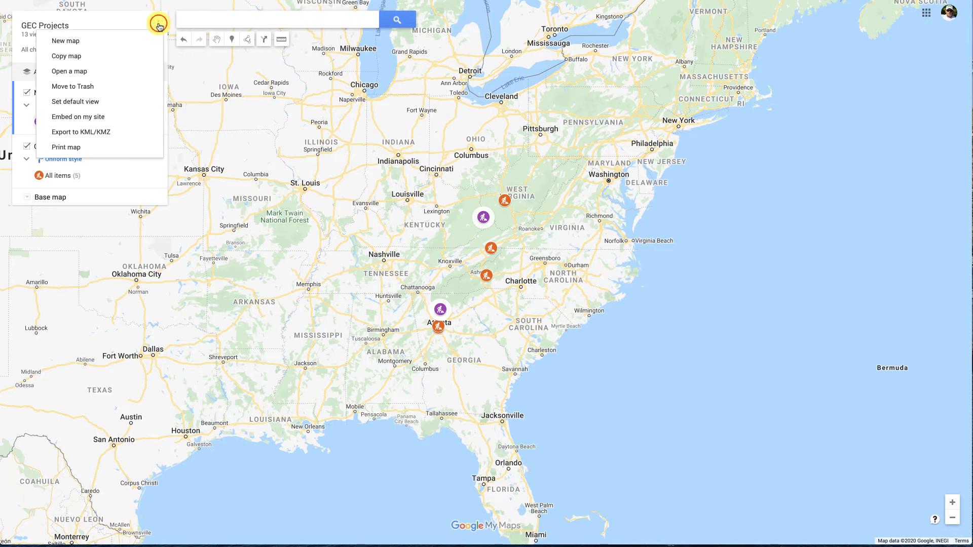
pyautogui.click(80, 103)
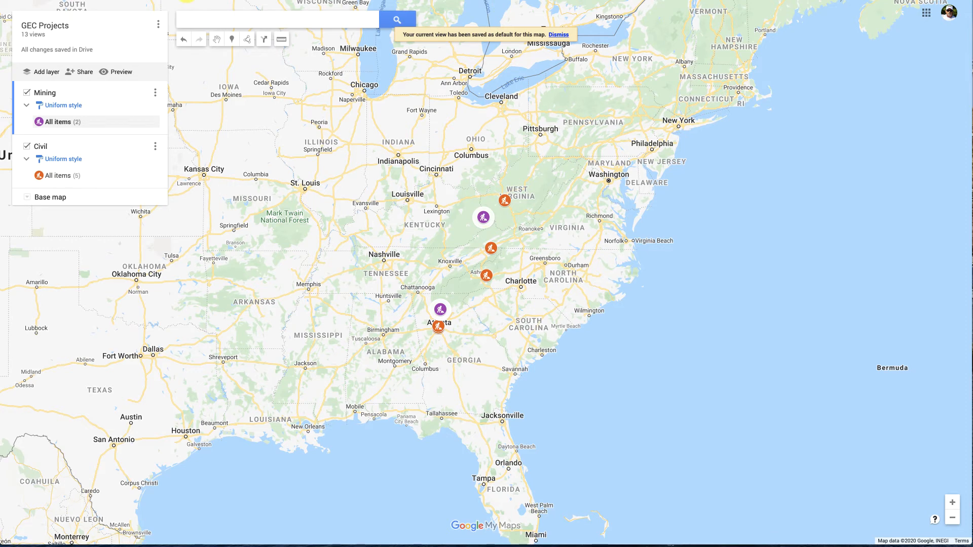
pyautogui.click(186, 0)
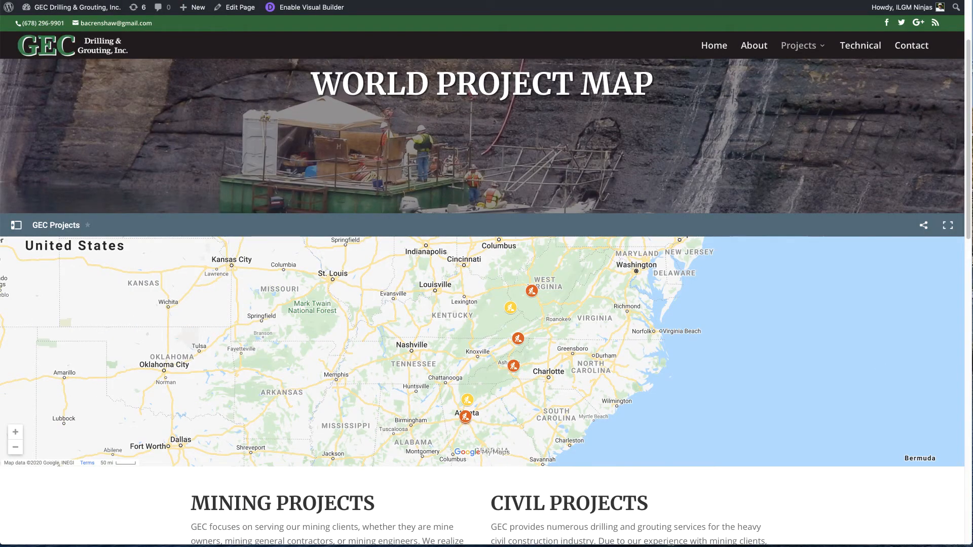
pyautogui.press('super+r')
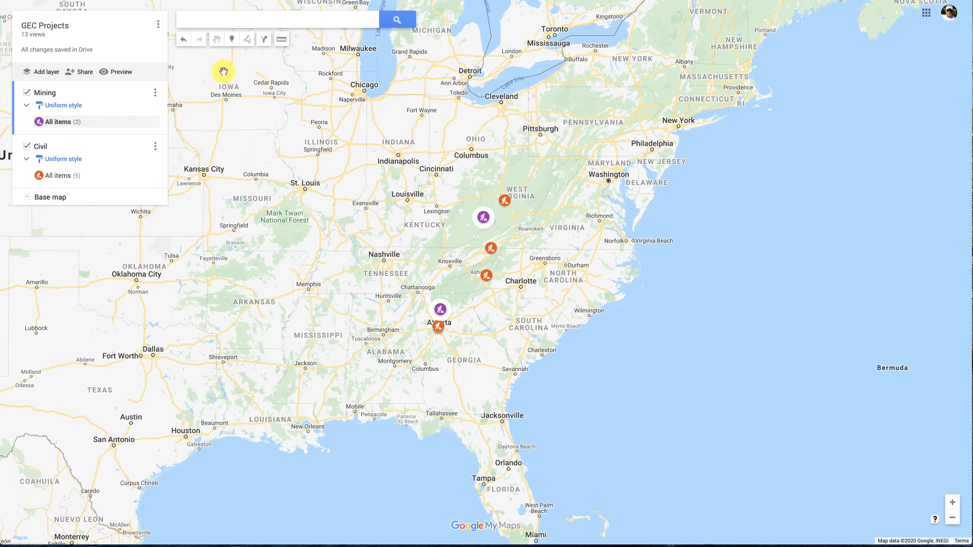
# Try several base map styles in turn, including the pale, muted, tan, white-water, dark and grey-blue ones
pyautogui.click(26, 198)
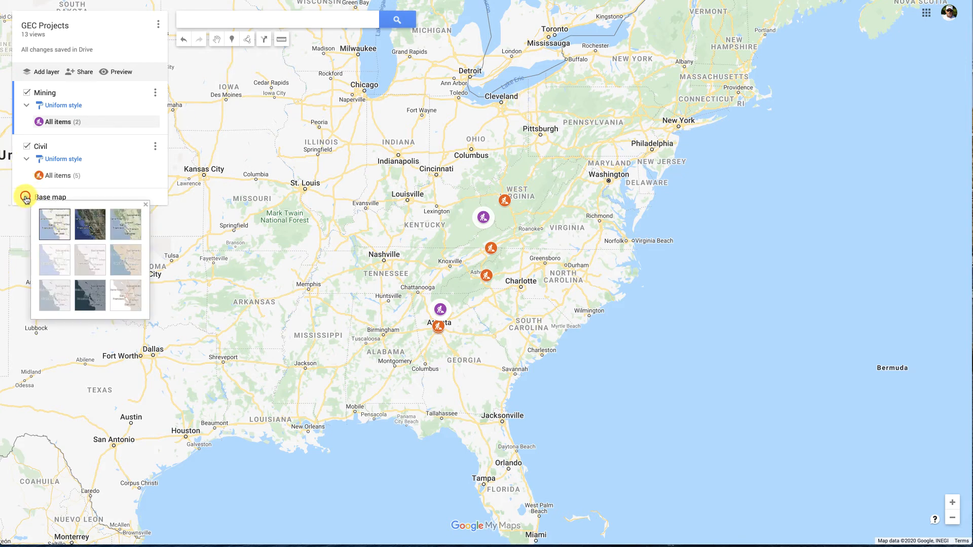
pyautogui.click(50, 260)
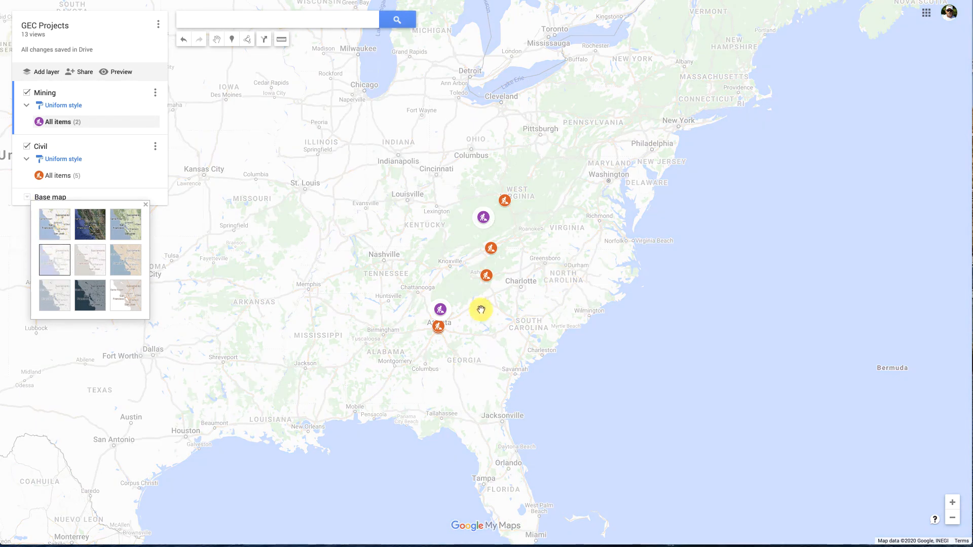
pyautogui.click(87, 263)
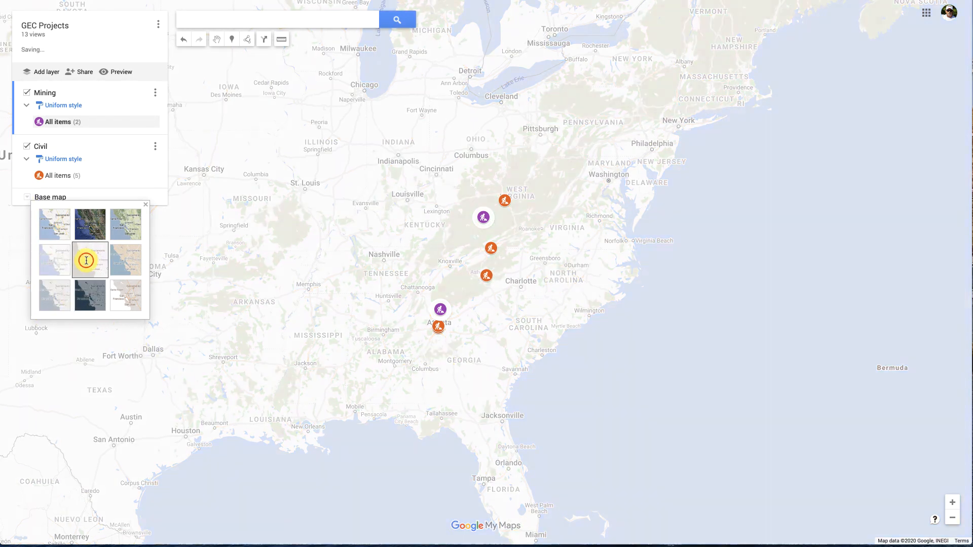
pyautogui.click(127, 262)
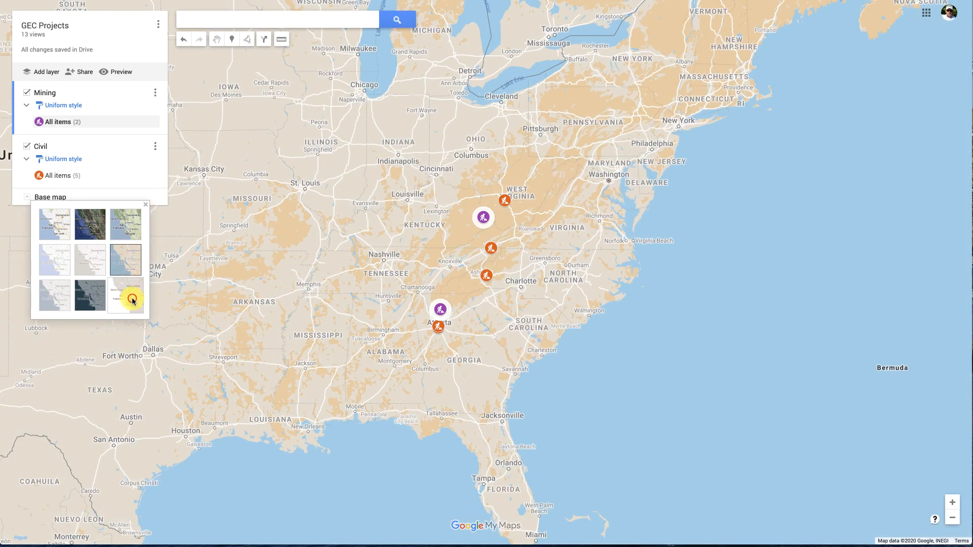
pyautogui.click(130, 300)
pyautogui.click(82, 304)
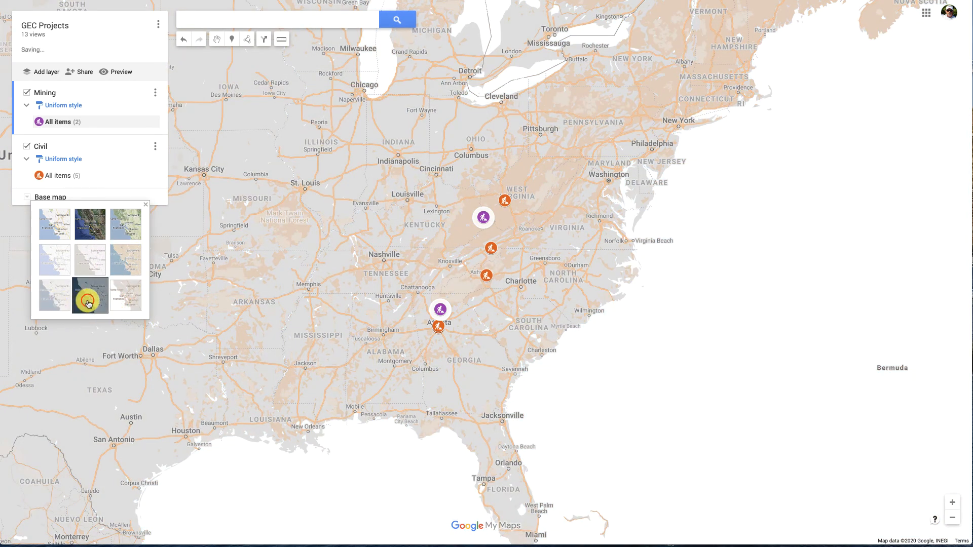
pyautogui.click(41, 299)
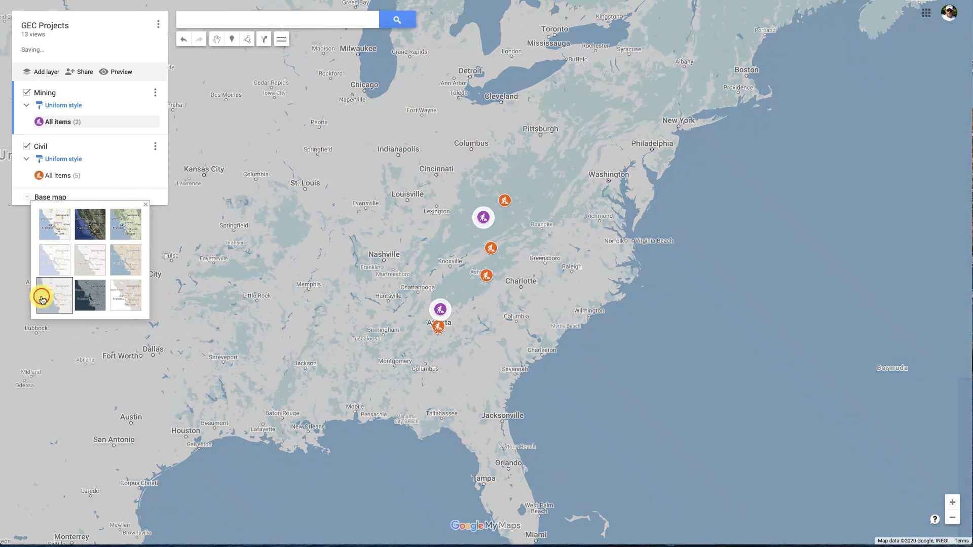
# Switch the base map to satellite imagery and inspect the project markers at closer range
pyautogui.click(95, 229)
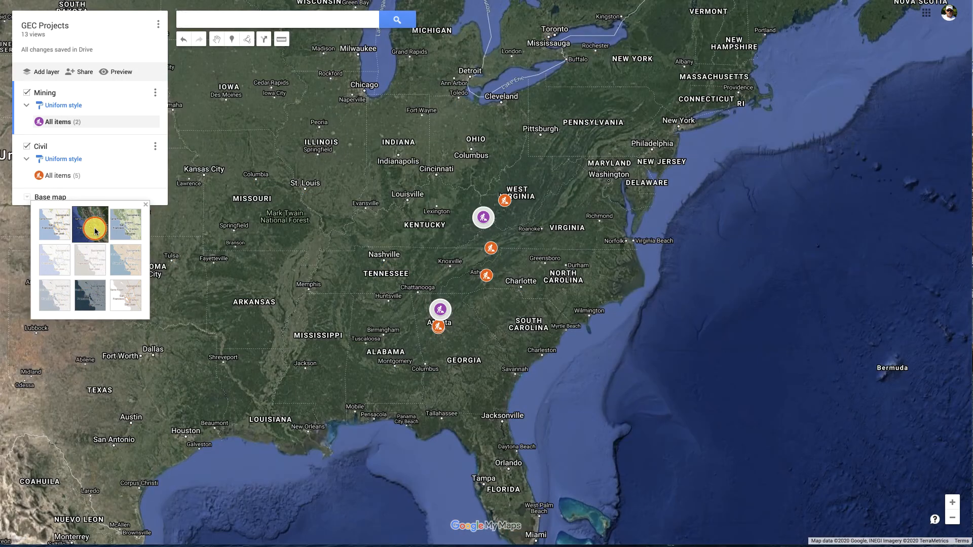
pyautogui.click(952, 504)
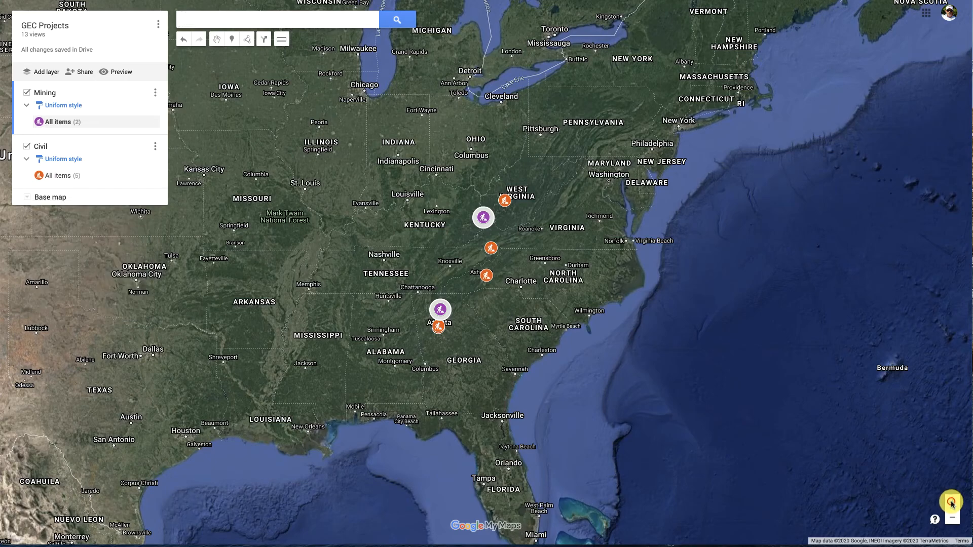
pyautogui.click(952, 504)
pyautogui.click(952, 504)
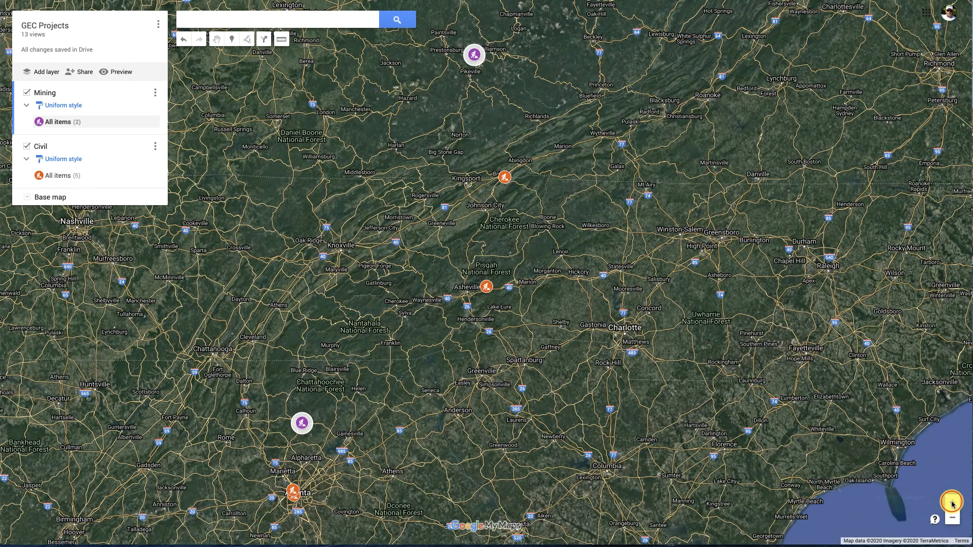
pyautogui.click(953, 523)
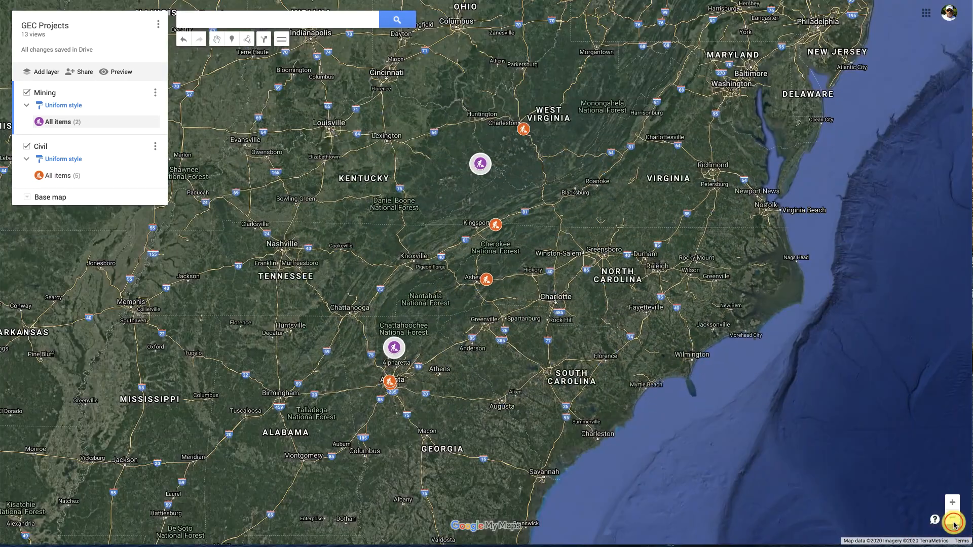
# Try the muted base map style, and set the base map to the pale style with light blue water and green forests
pyautogui.click(27, 197)
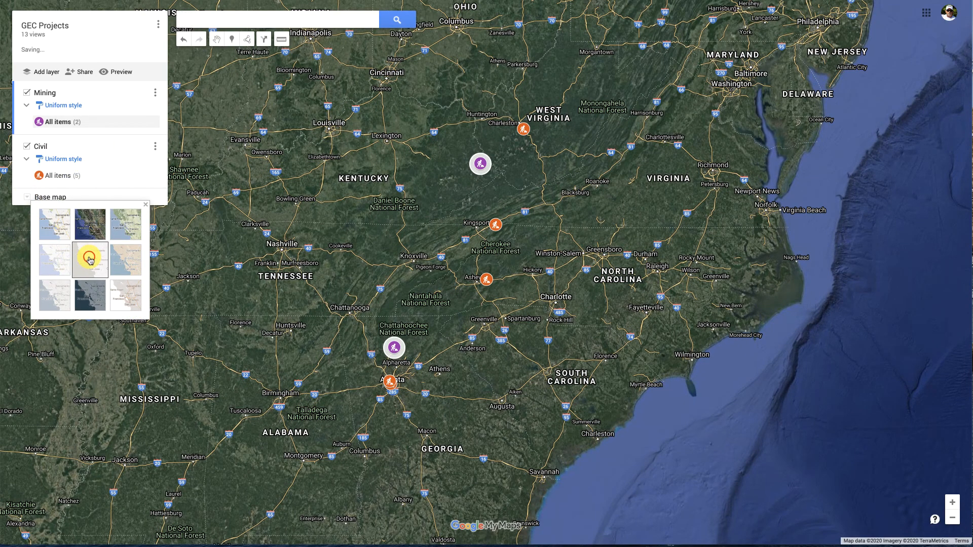
pyautogui.click(90, 259)
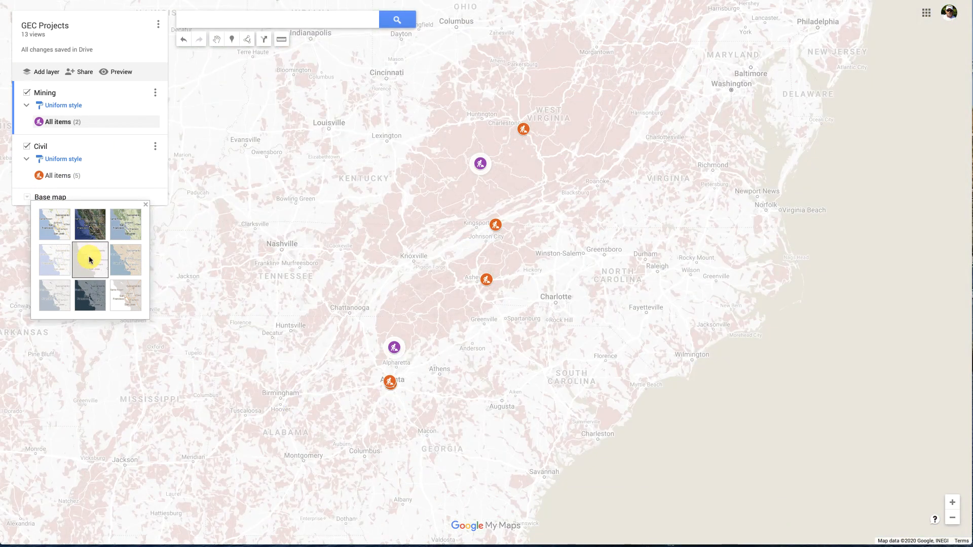
pyautogui.click(48, 264)
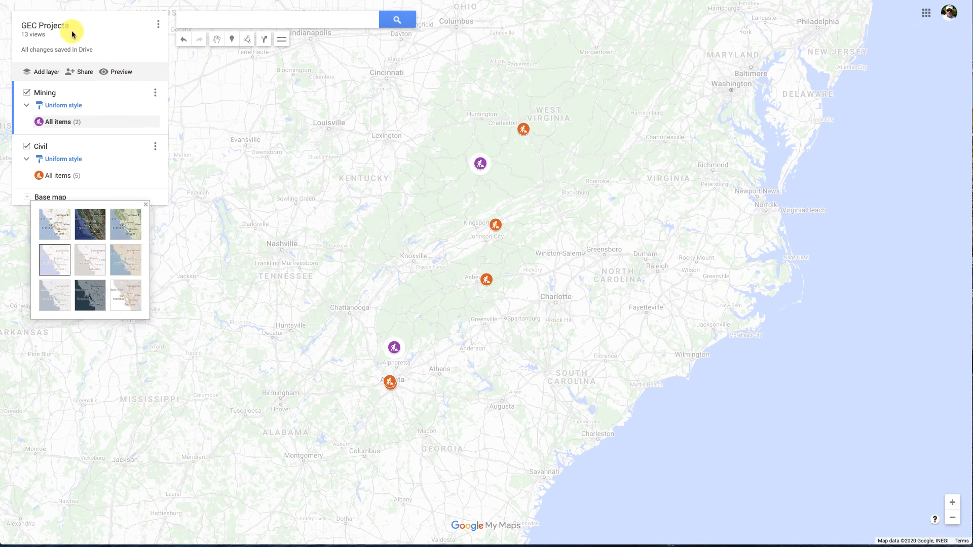
# Save the closer view of the southeastern states as the map's default view and reload the website's World Project Map page
pyautogui.click(158, 25)
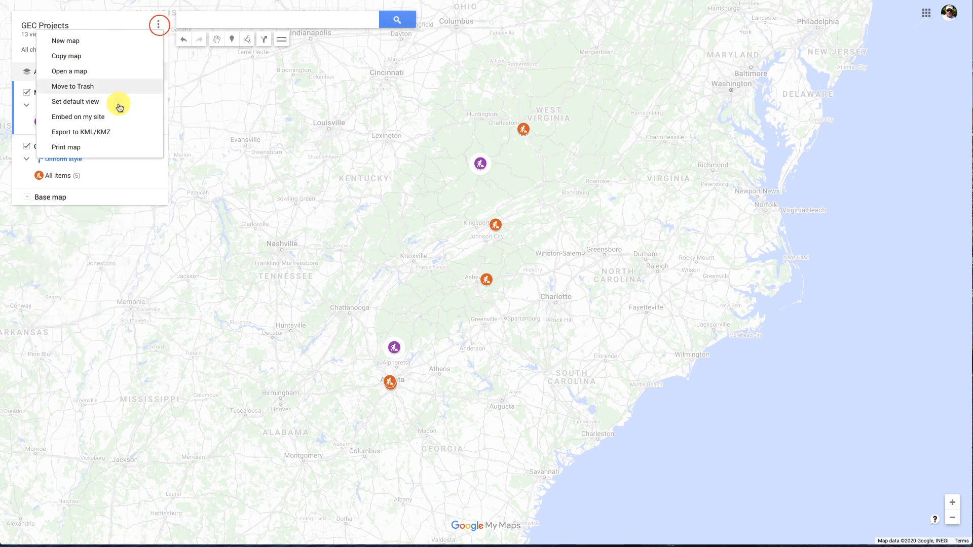
pyautogui.click(68, 101)
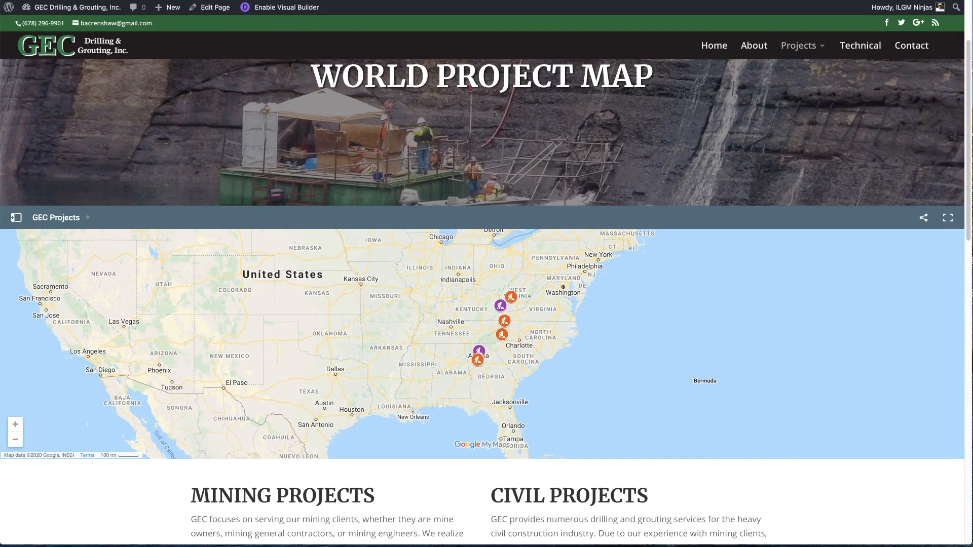
pyautogui.press('super+r')
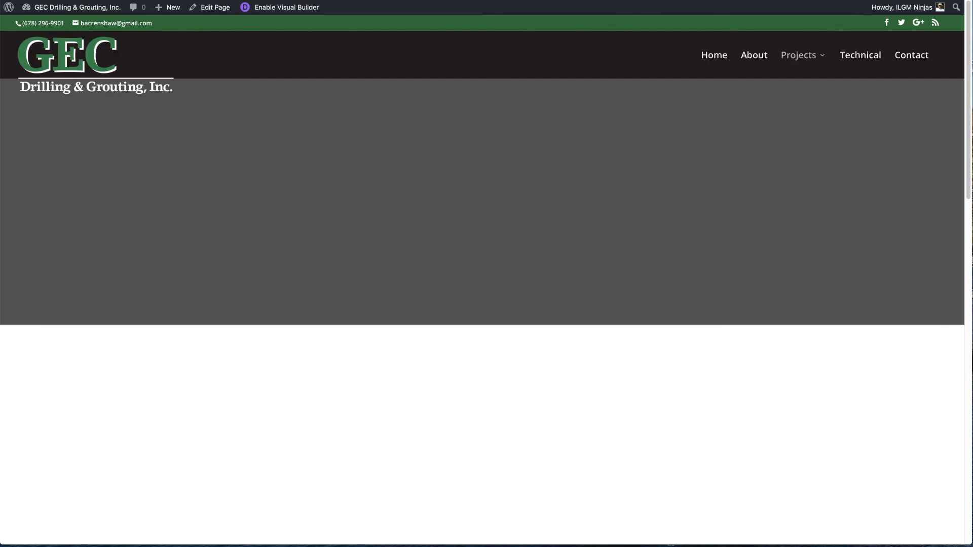